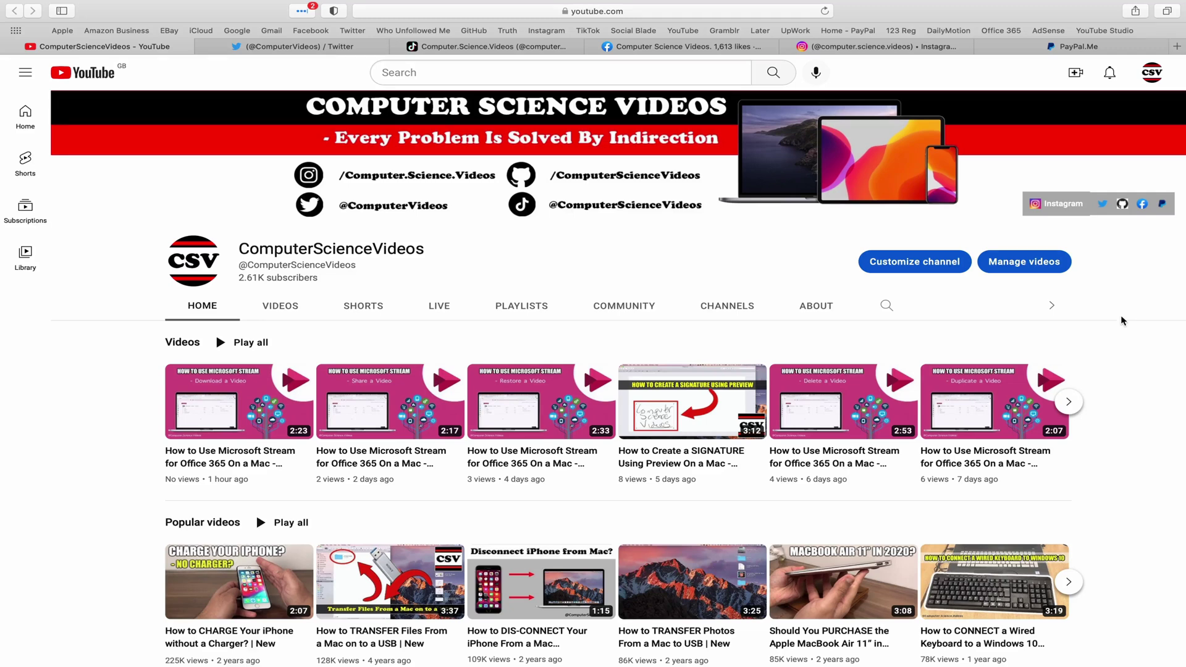
- Go through the Twitter, TikTok, Facebook, Instagram and PayPal.Me tabs in Safari in turn
click(284, 52)
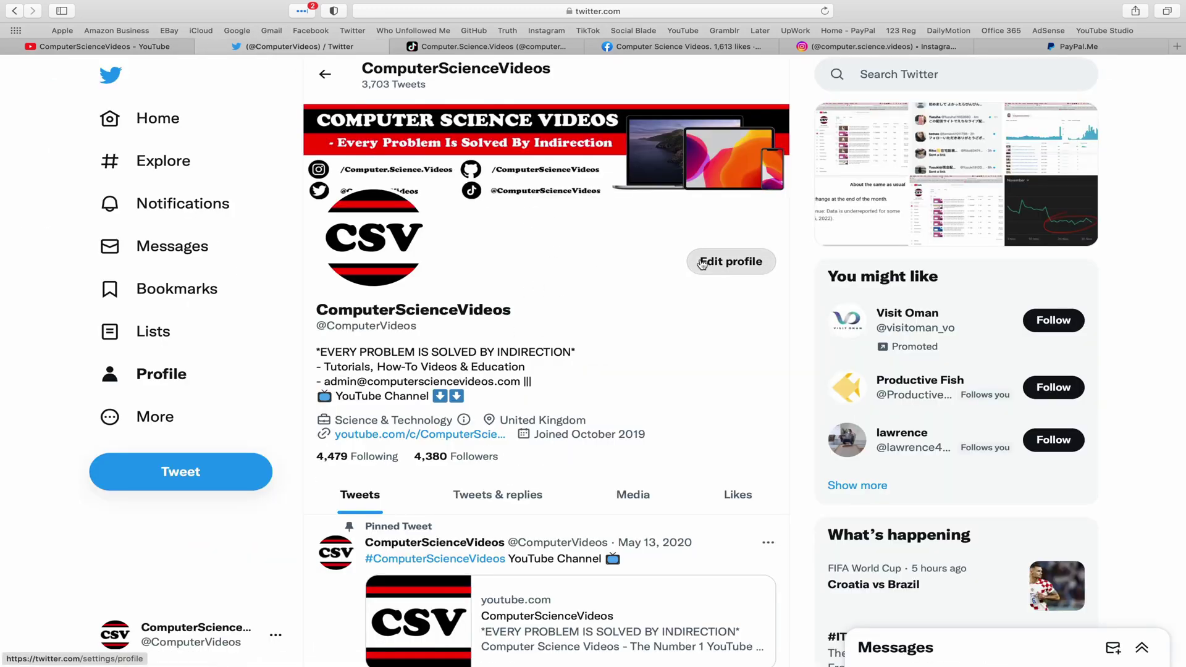
click(520, 46)
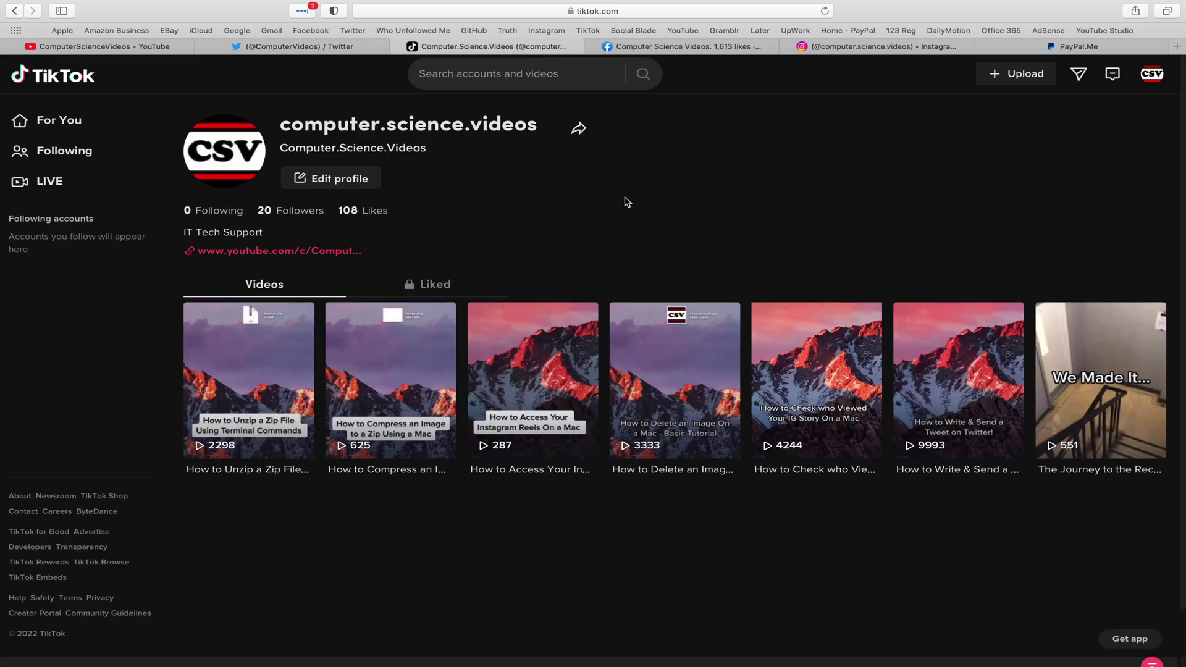
click(683, 49)
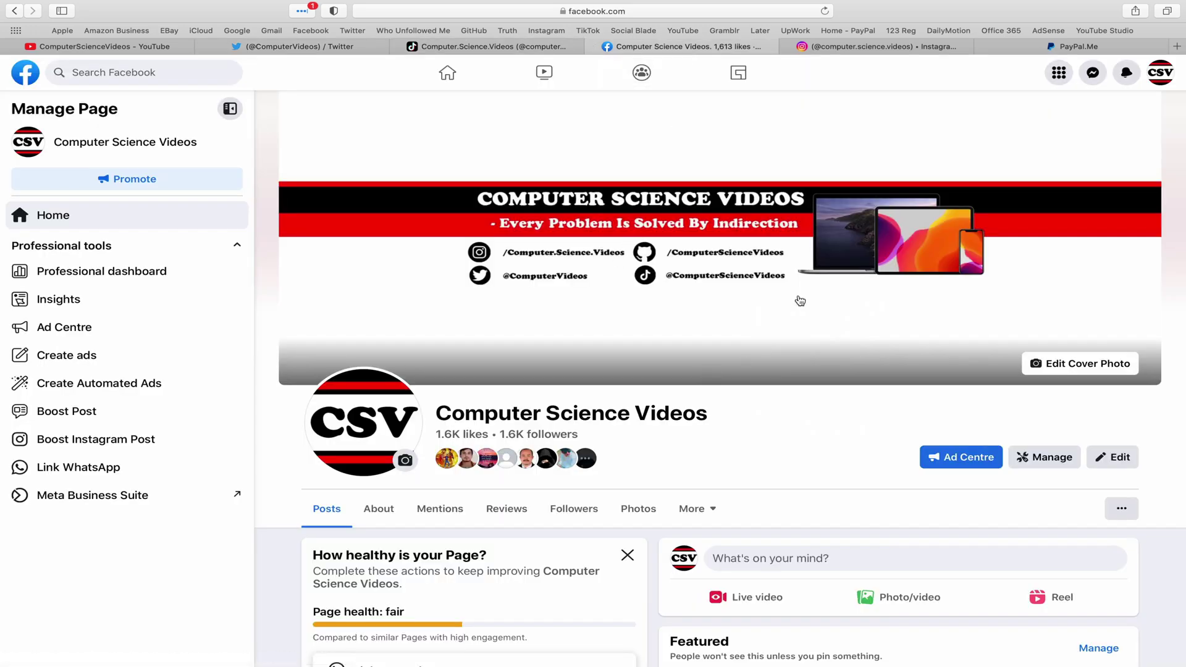
click(881, 48)
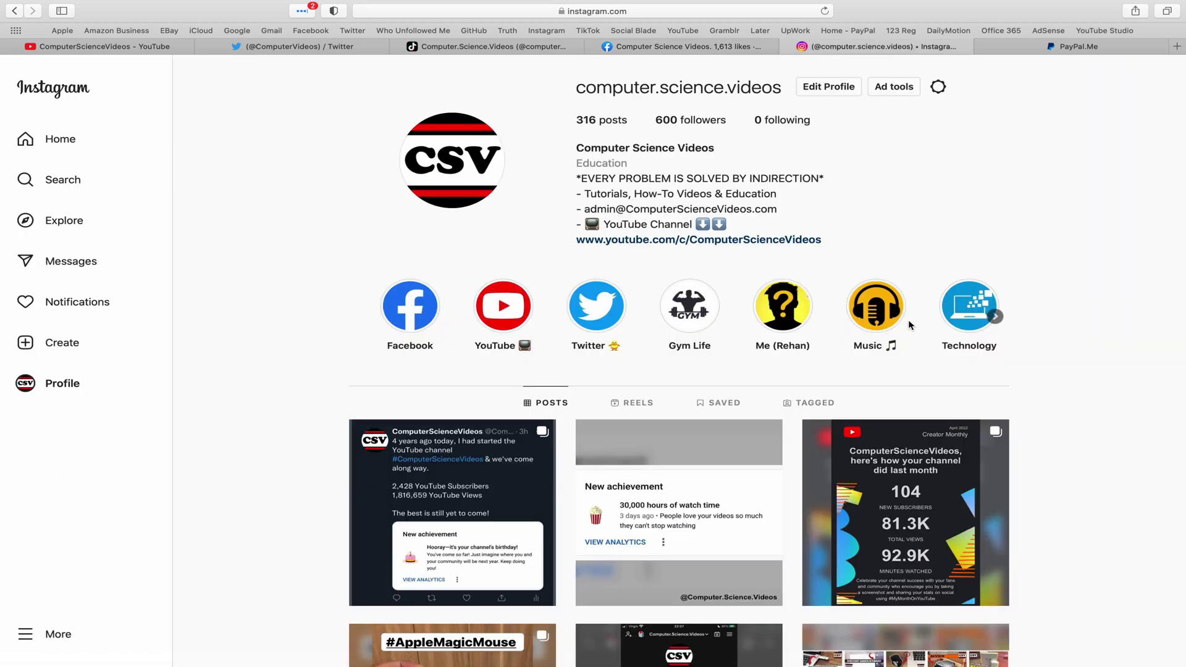
click(1119, 51)
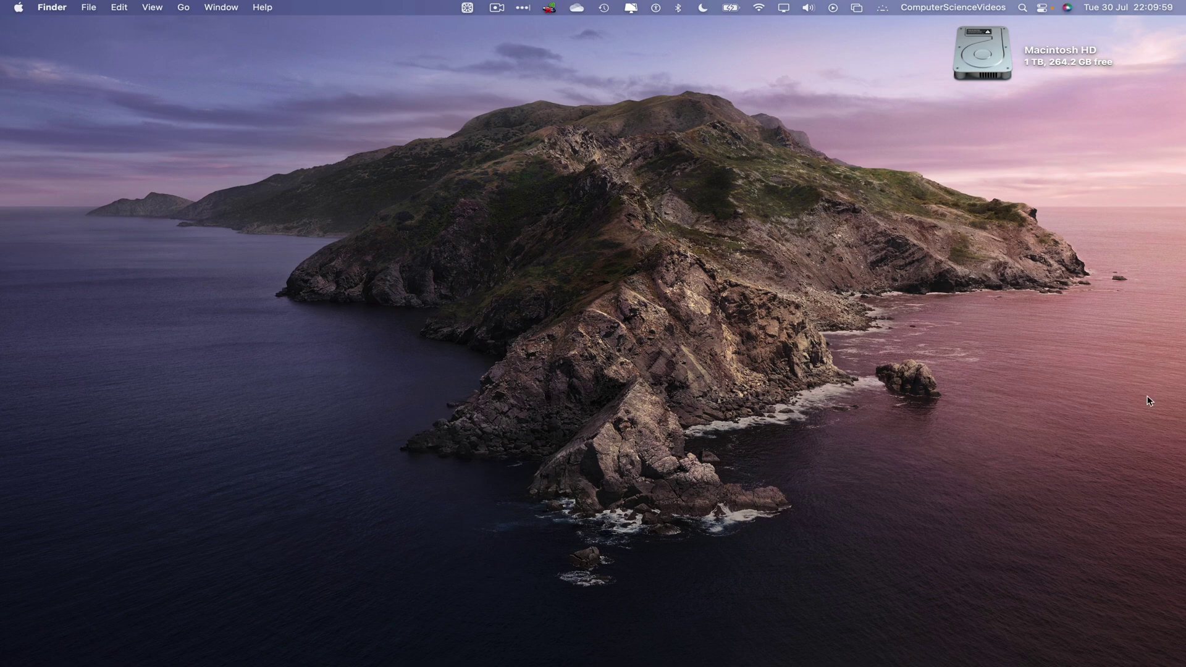
- Open a Finder window from the Dock showing the Documents folder
click(61, 643)
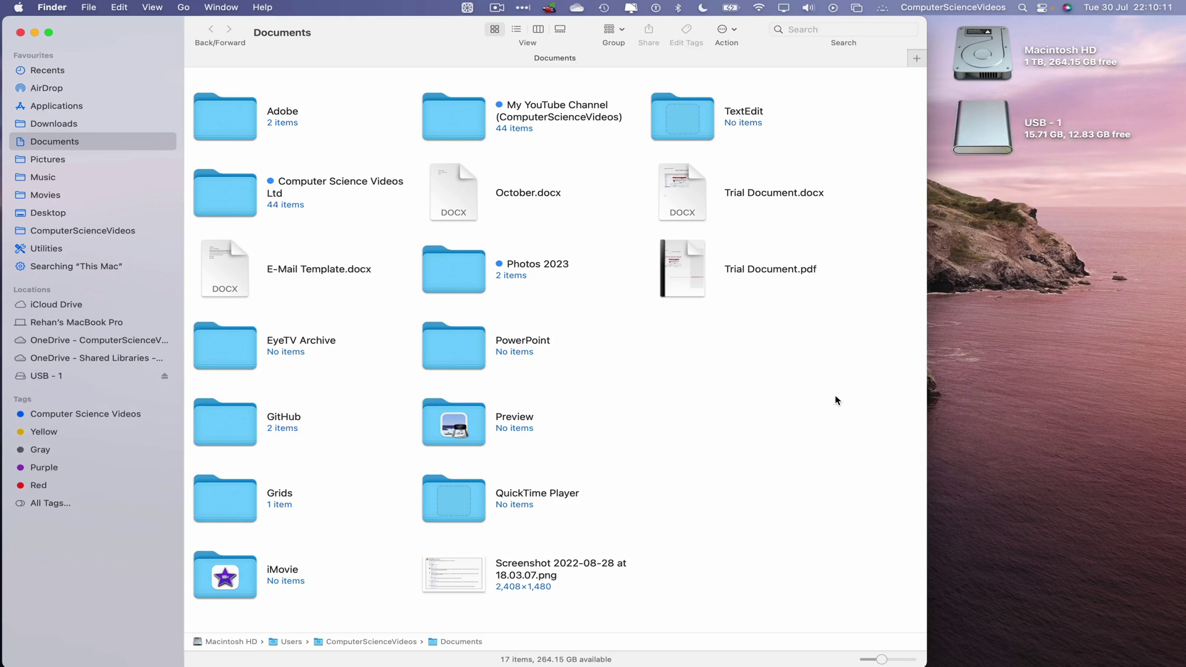
- Check the USB - 1 drive, minimise that window, and open a new Finder window on Documents
click(76, 374)
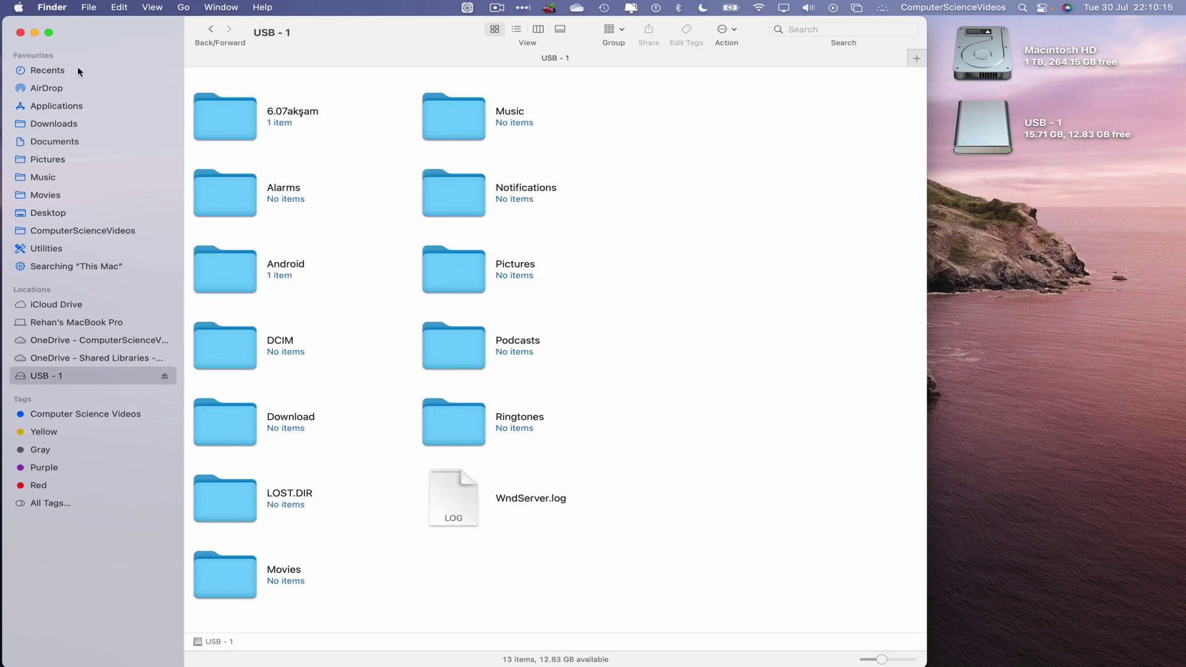
click(35, 32)
click(88, 7)
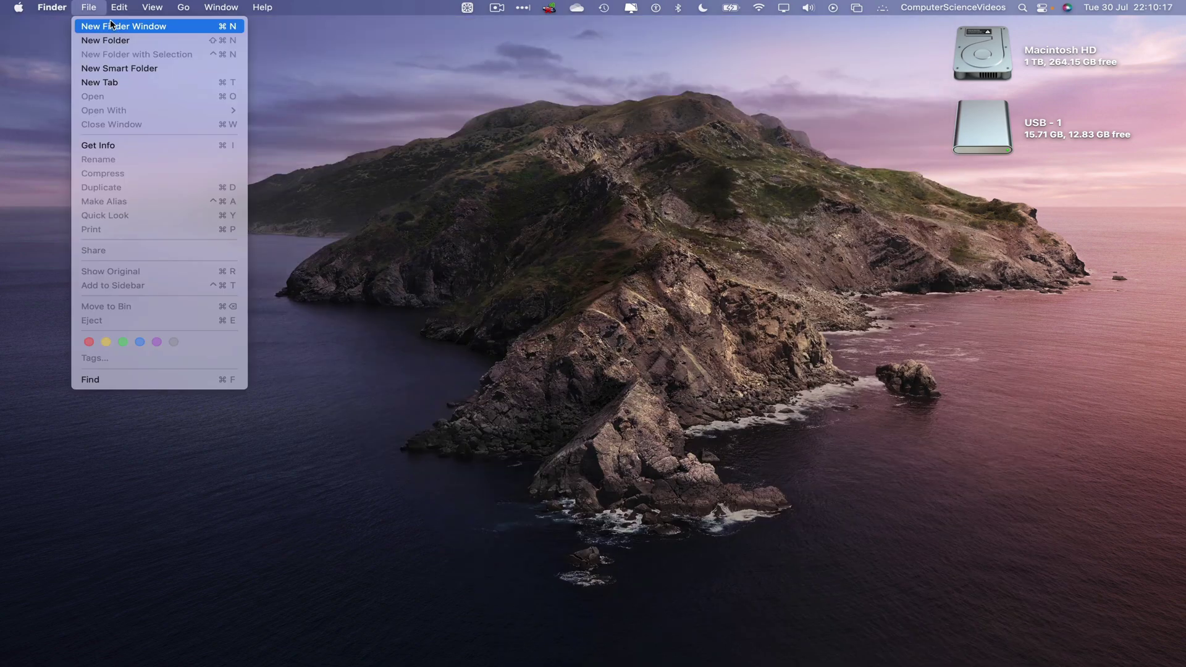
click(114, 26)
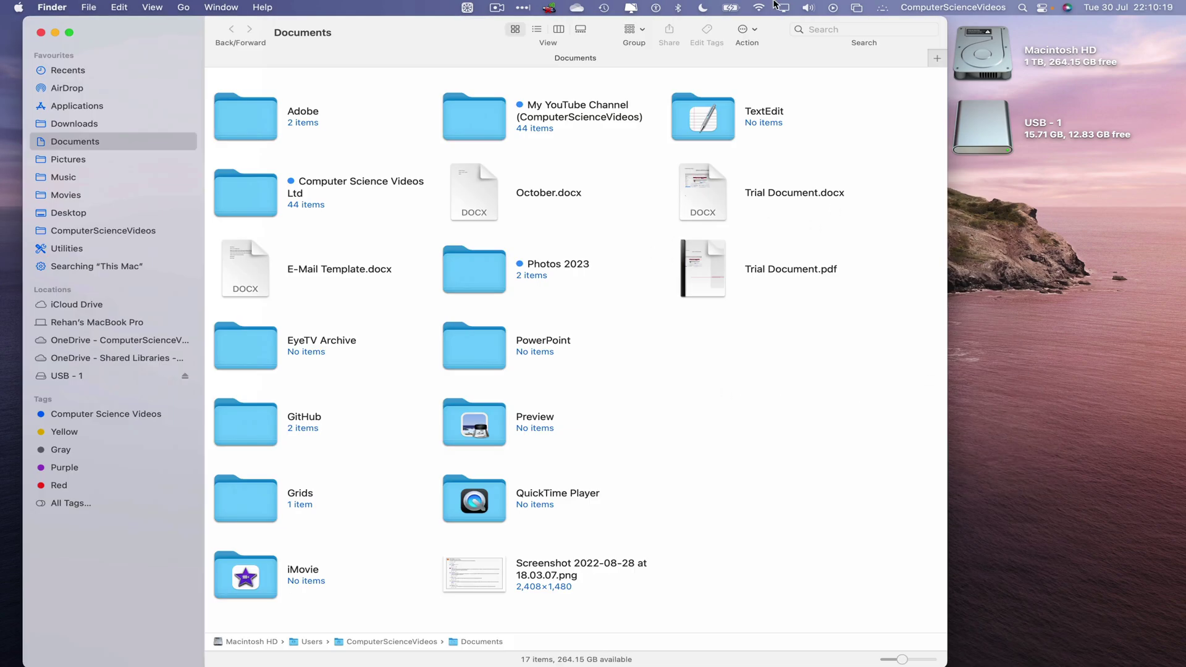
drag(777, 27, 754, 27)
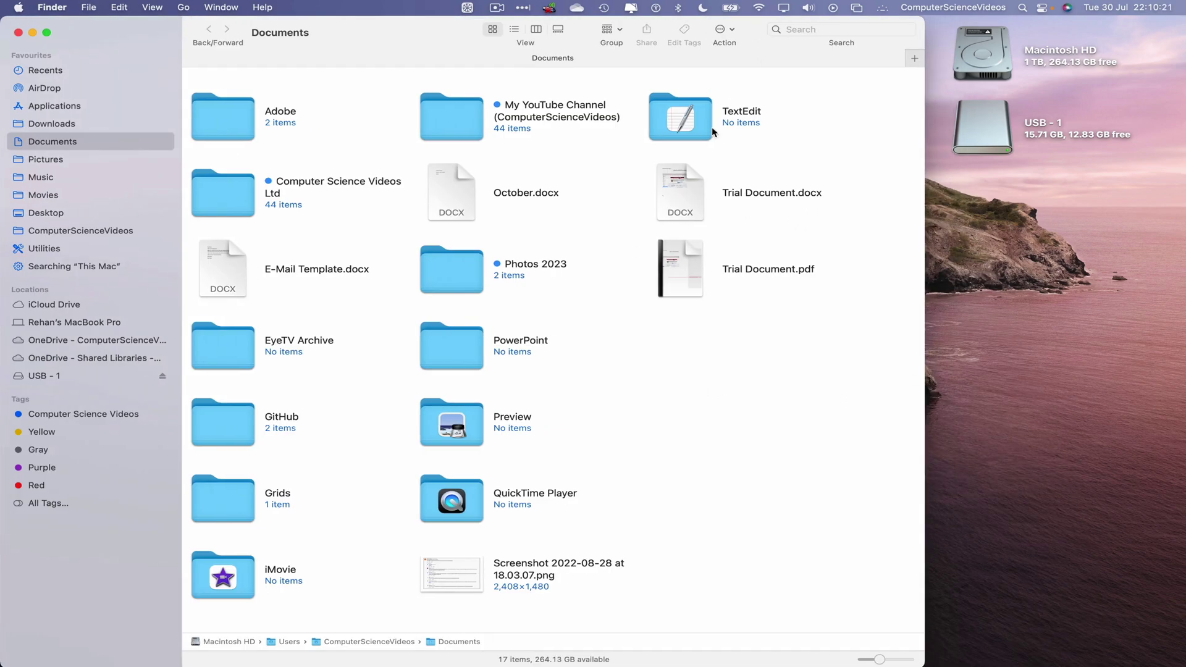
- Paste copies of Trial Document.docx and the PowerPoint folder onto the desktop
click(682, 190)
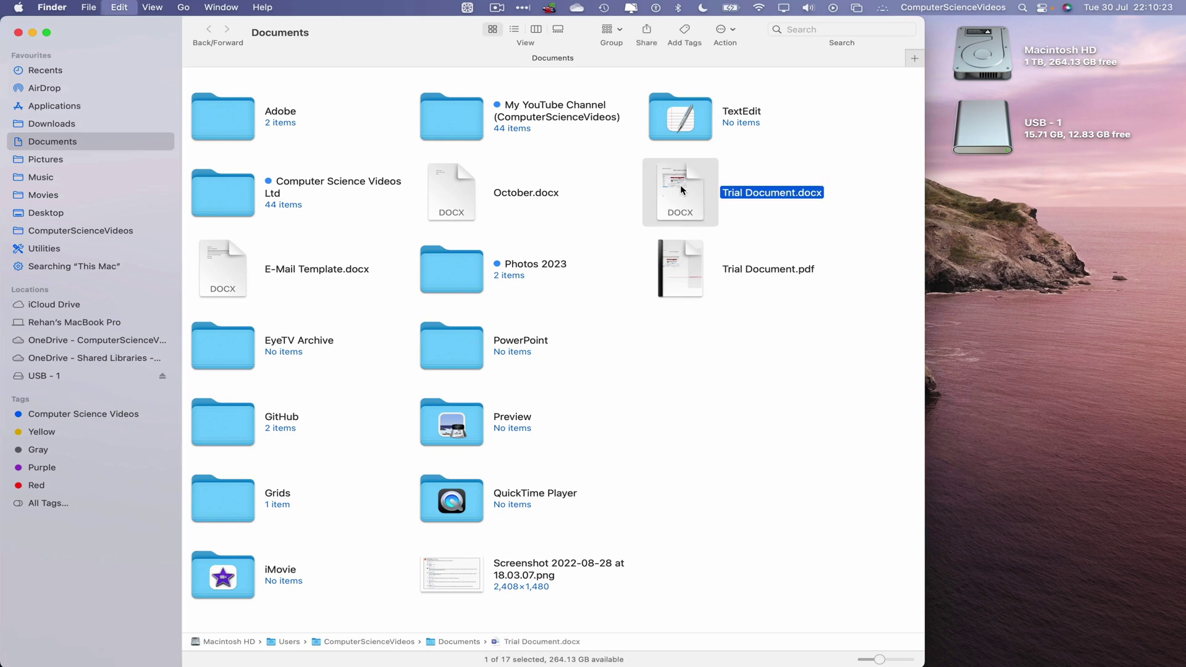
click(1083, 316)
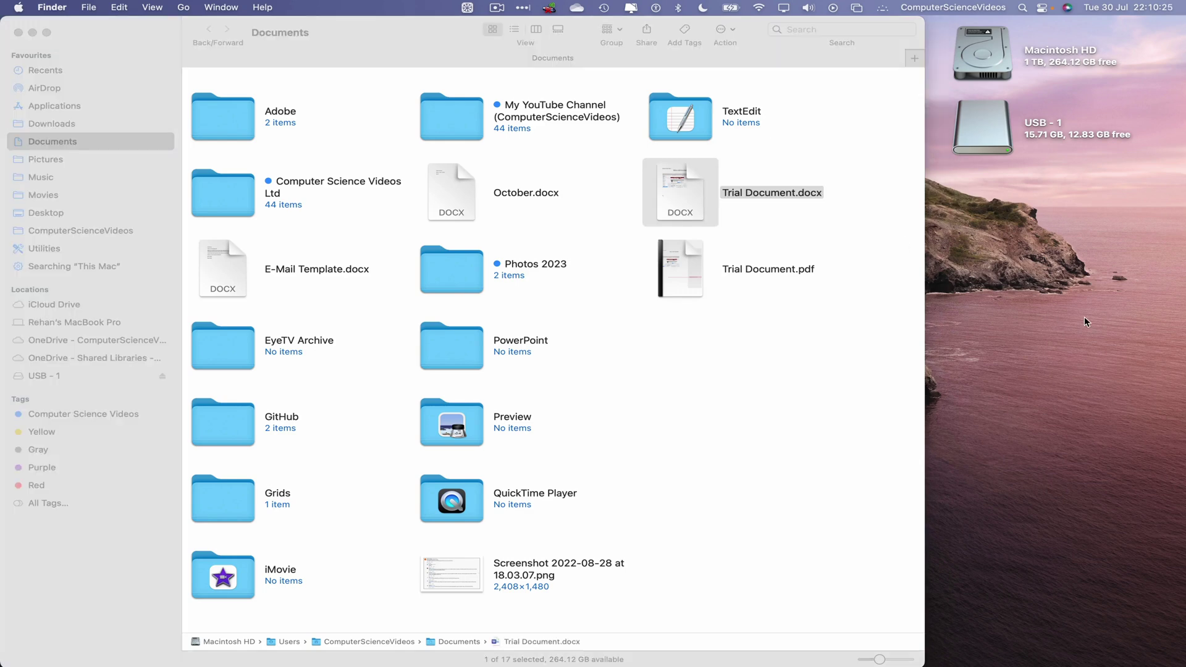
key(super+v)
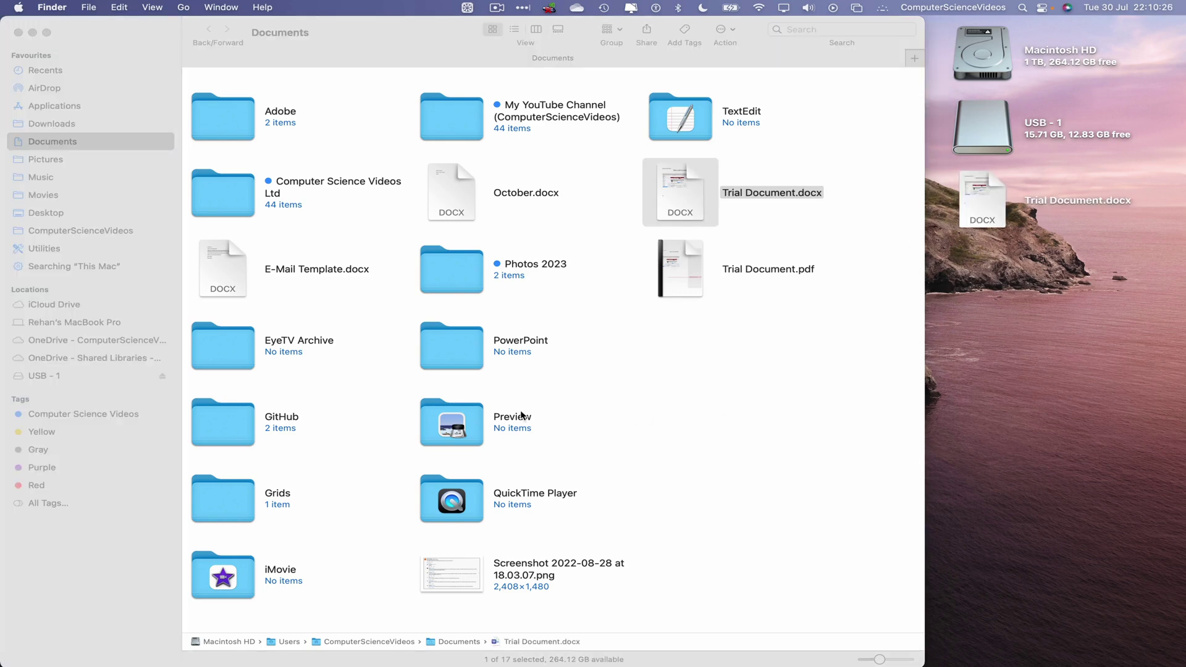
click(451, 339)
click(1060, 394)
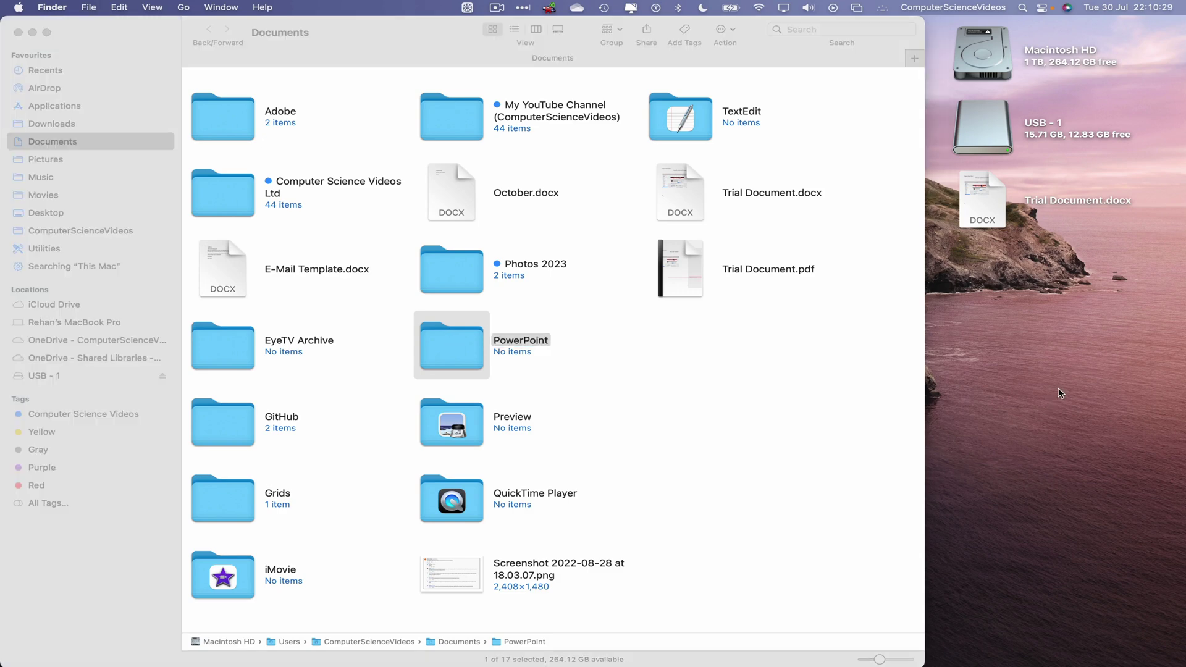
key(super+v)
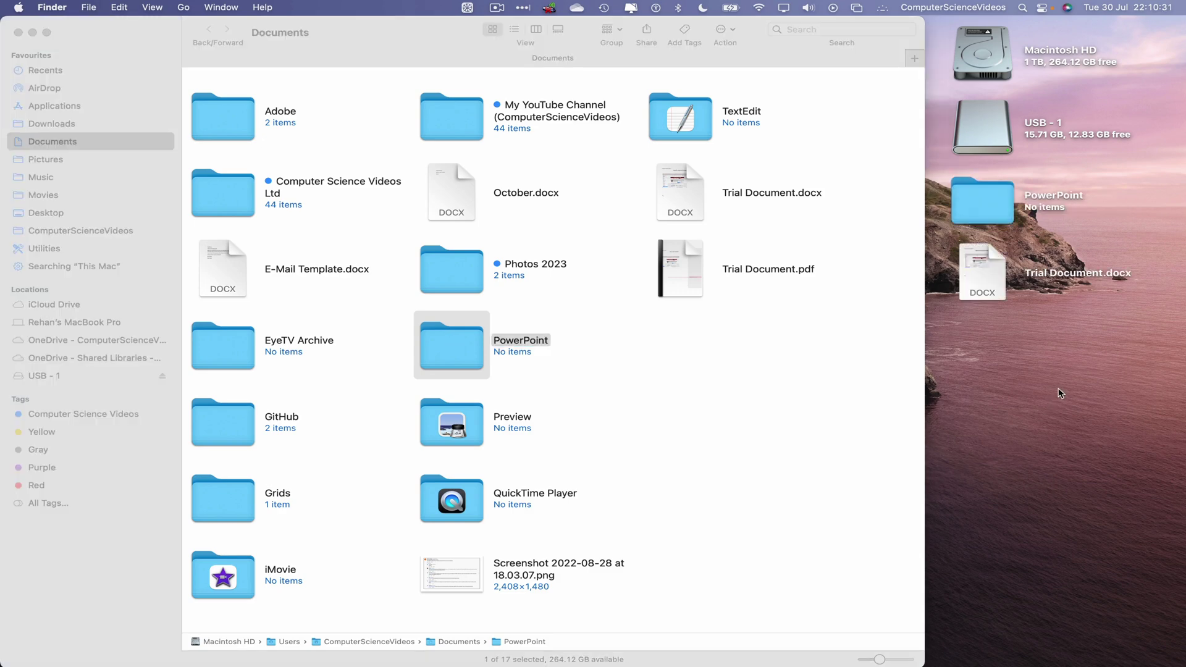
- Copy Audio.mp3 from the Music folder onto the desktop
click(45, 180)
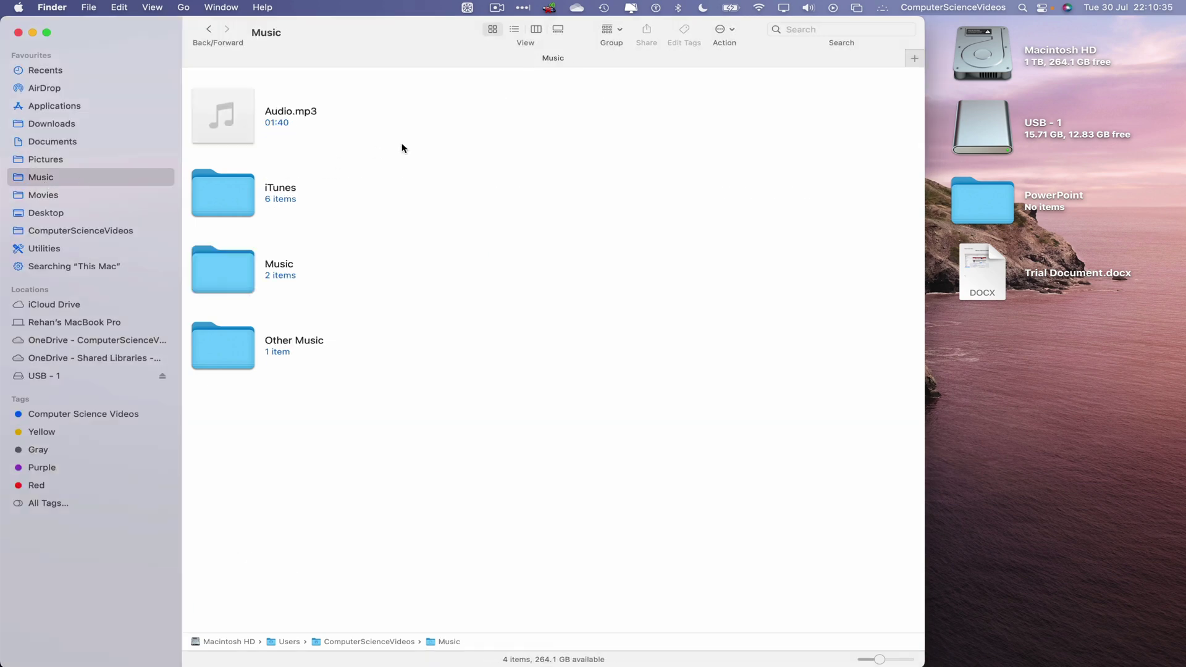
drag(402, 145, 254, 122)
right_click(238, 111)
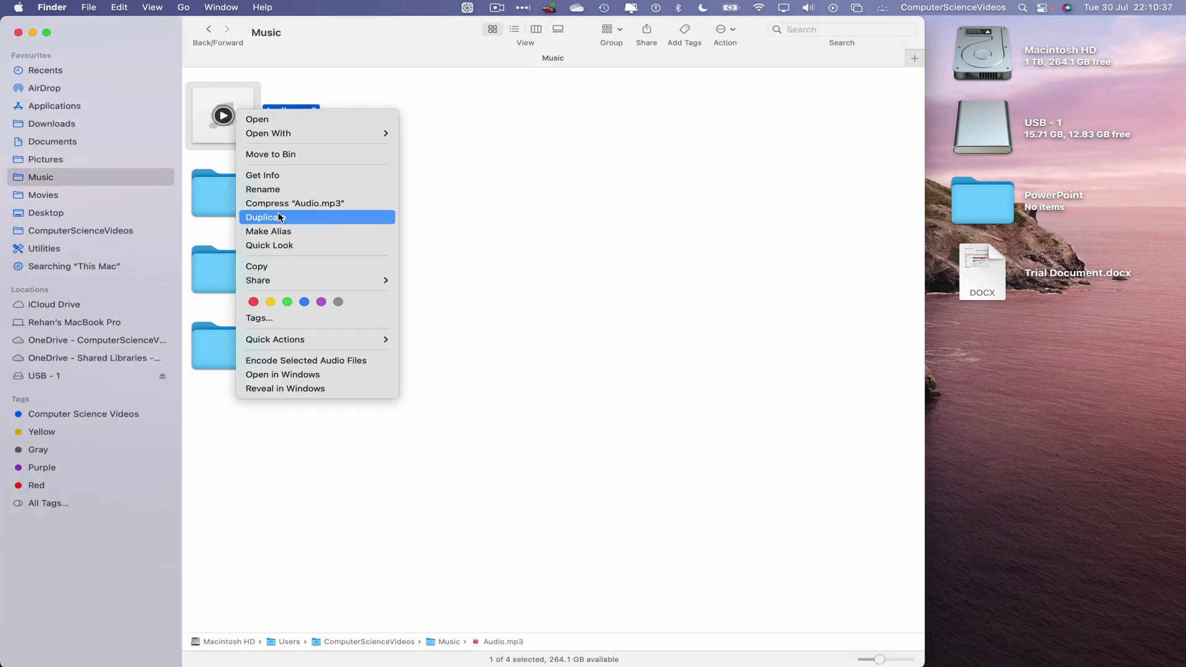
click(277, 267)
click(1090, 362)
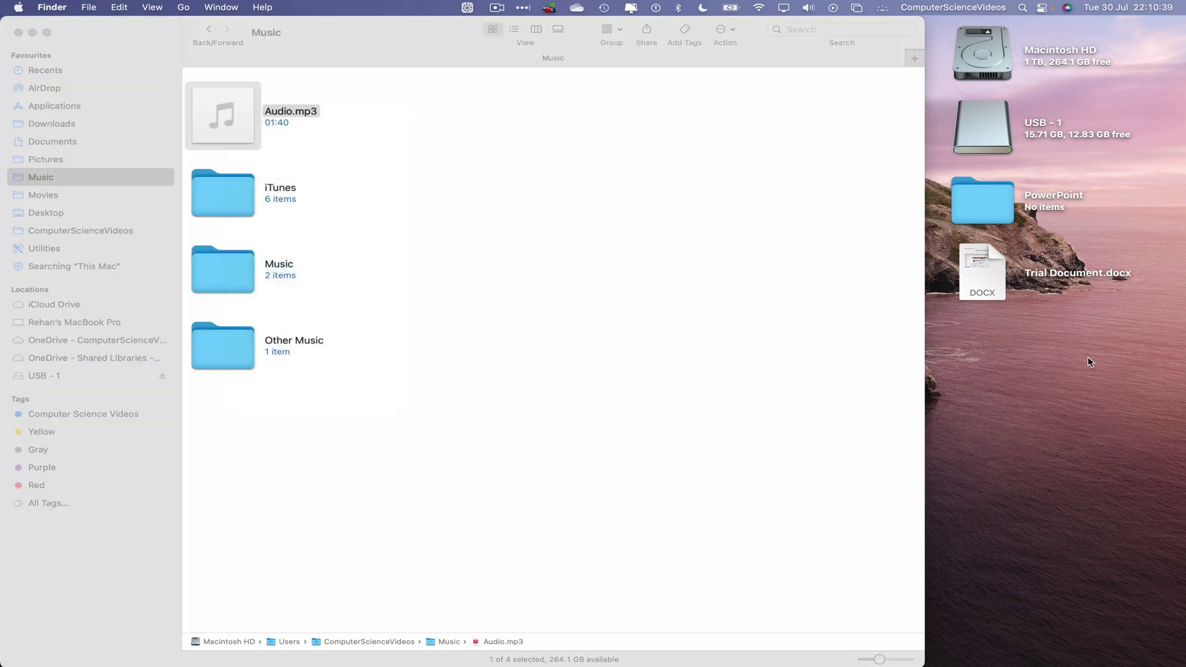
key(super+v)
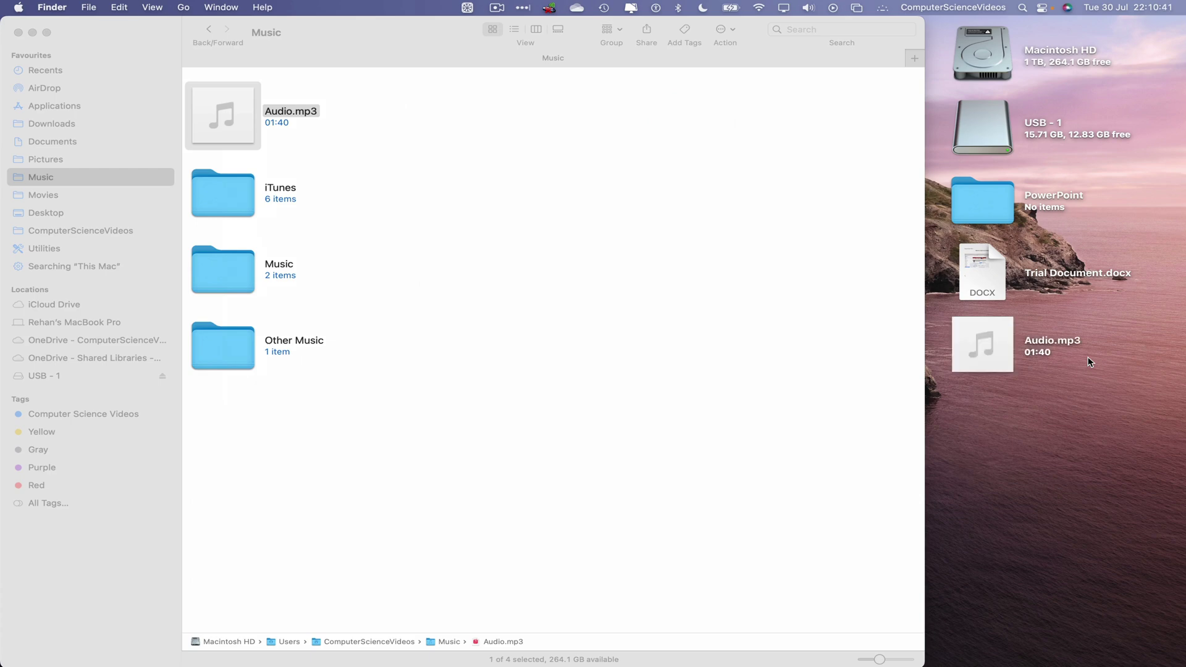
click(451, 243)
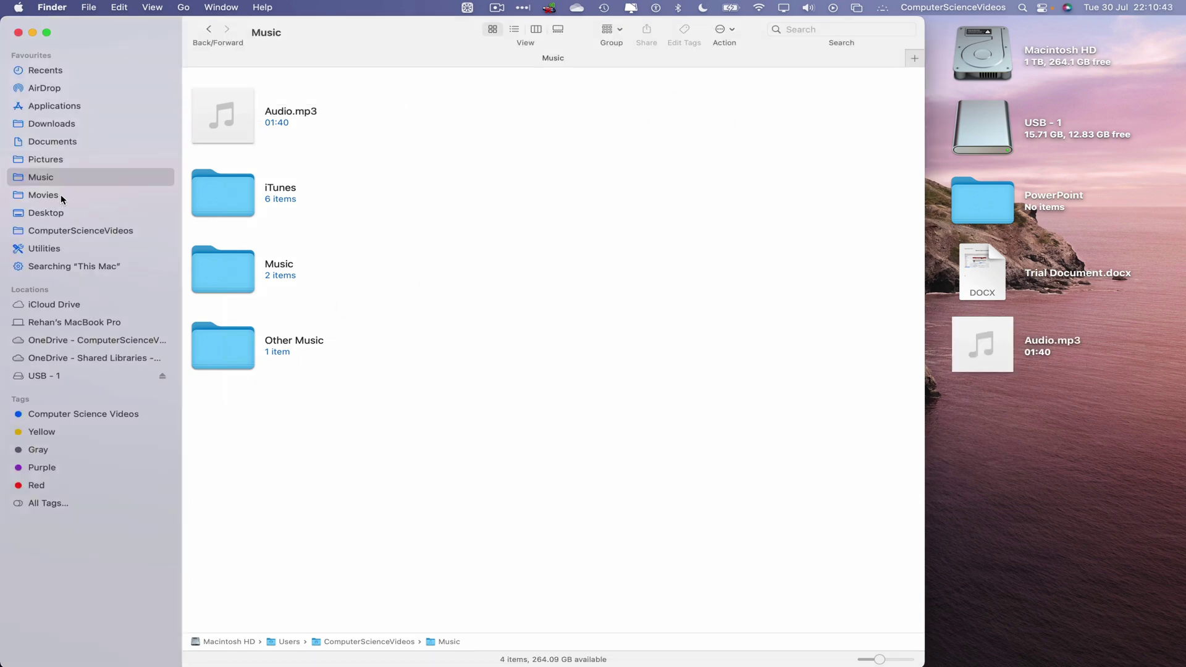
- Copy video.mp4 from Movies > Videos onto the desktop
click(44, 196)
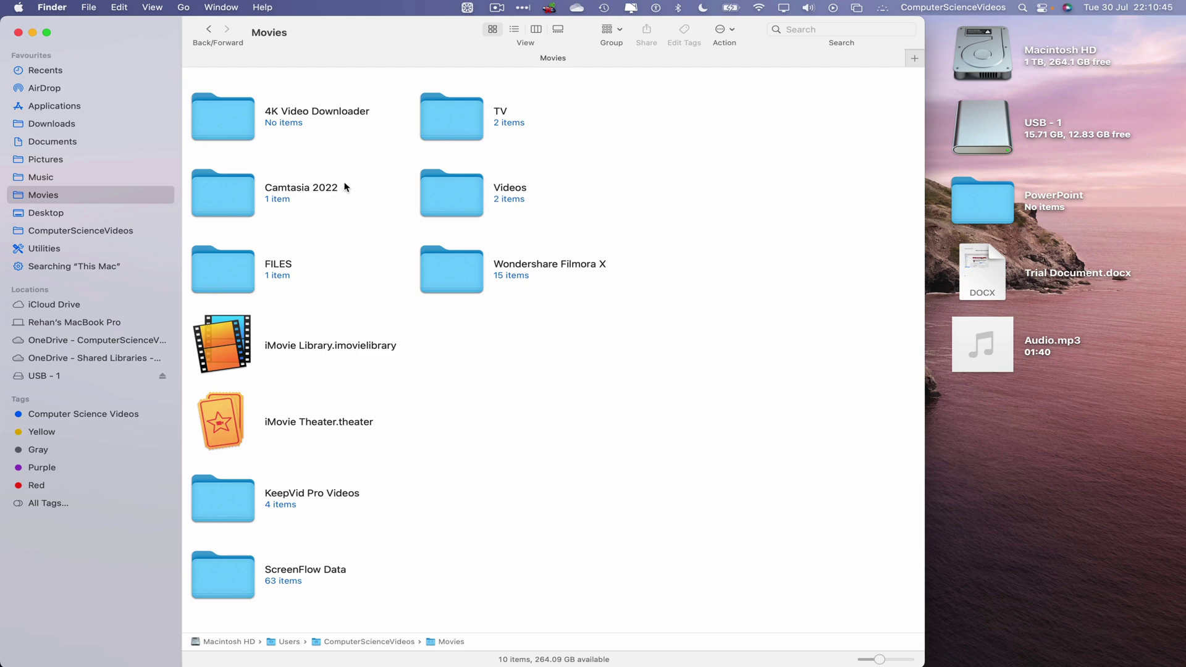
double_click(450, 190)
drag(408, 208, 281, 197)
right_click(250, 180)
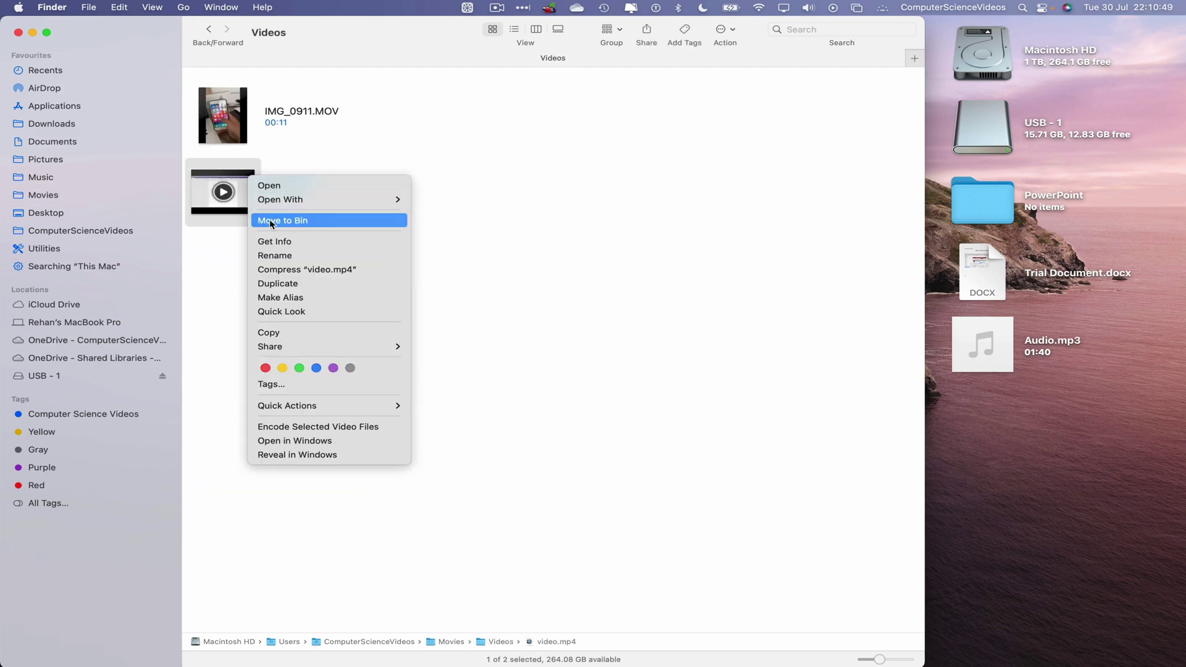
click(273, 333)
click(1020, 405)
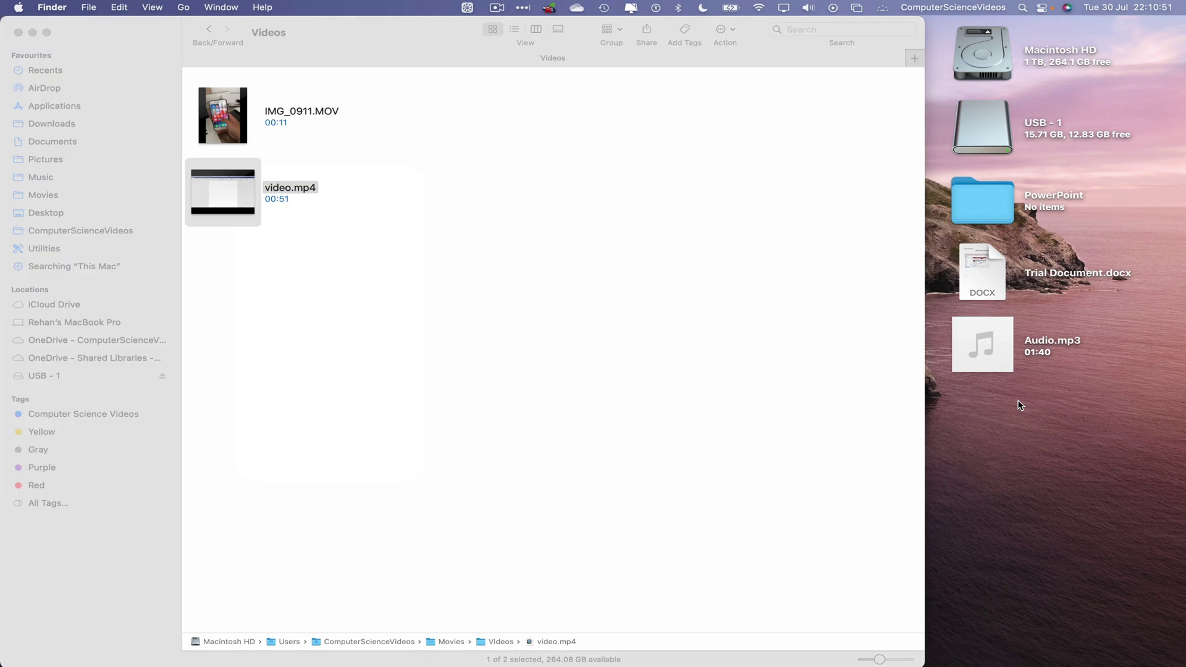
key(super+v)
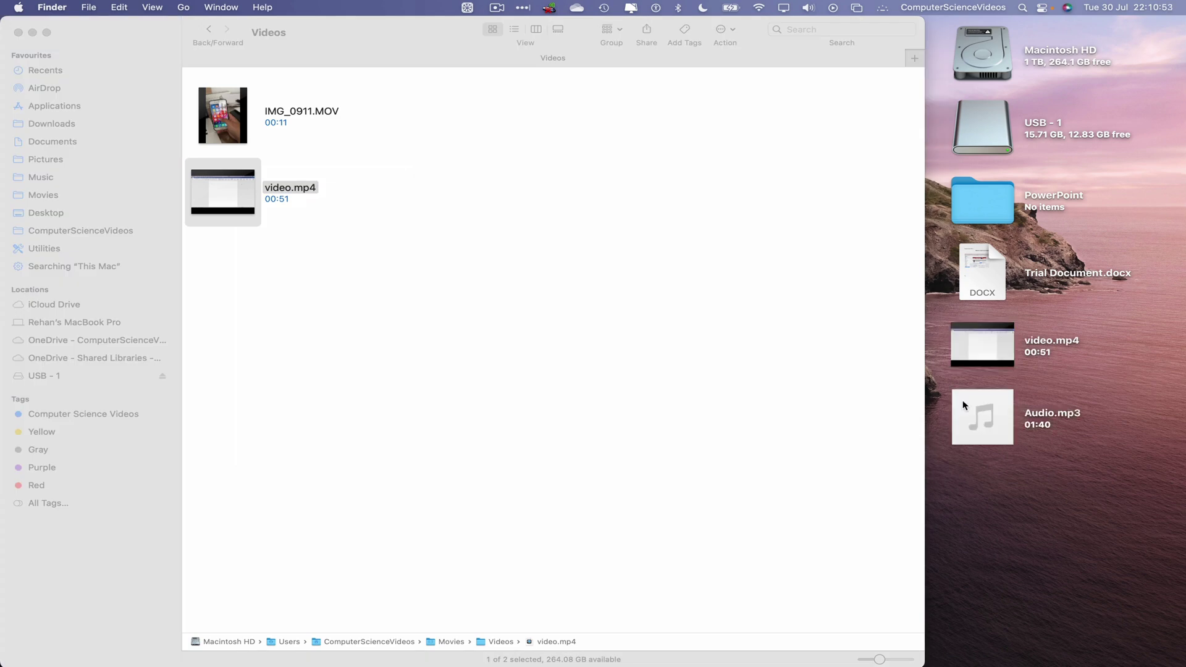
- Go back to Documents and paste Trial Document.pdf onto the desktop
click(207, 30)
click(206, 29)
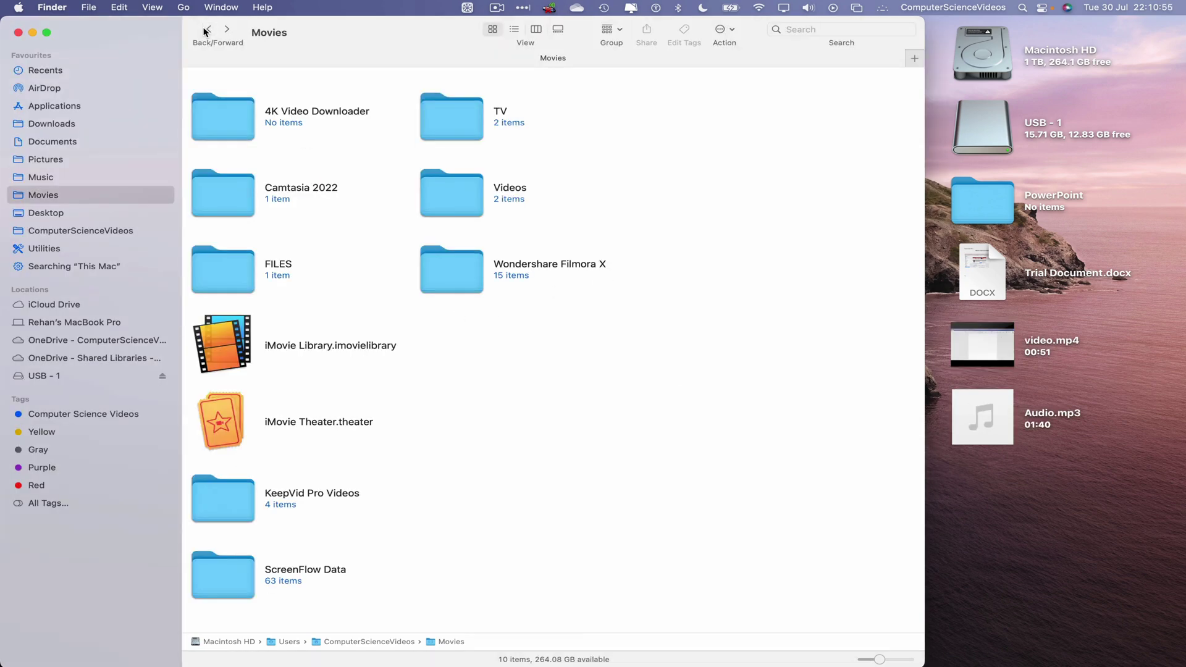
click(207, 30)
click(206, 30)
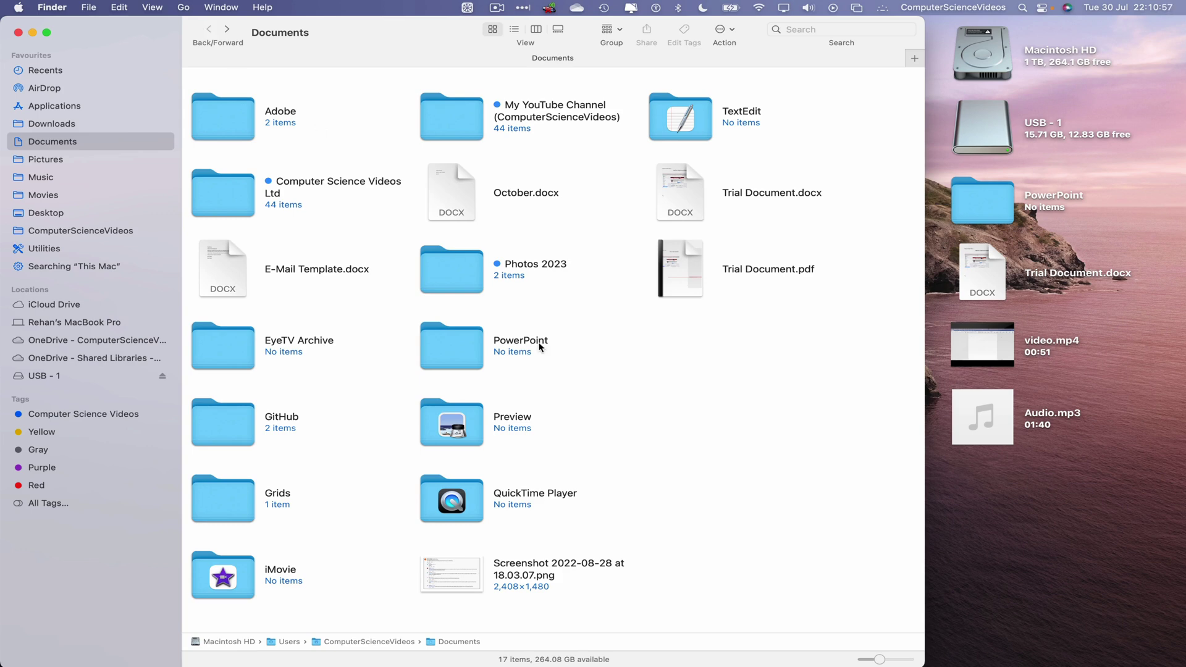
drag(871, 317, 670, 263)
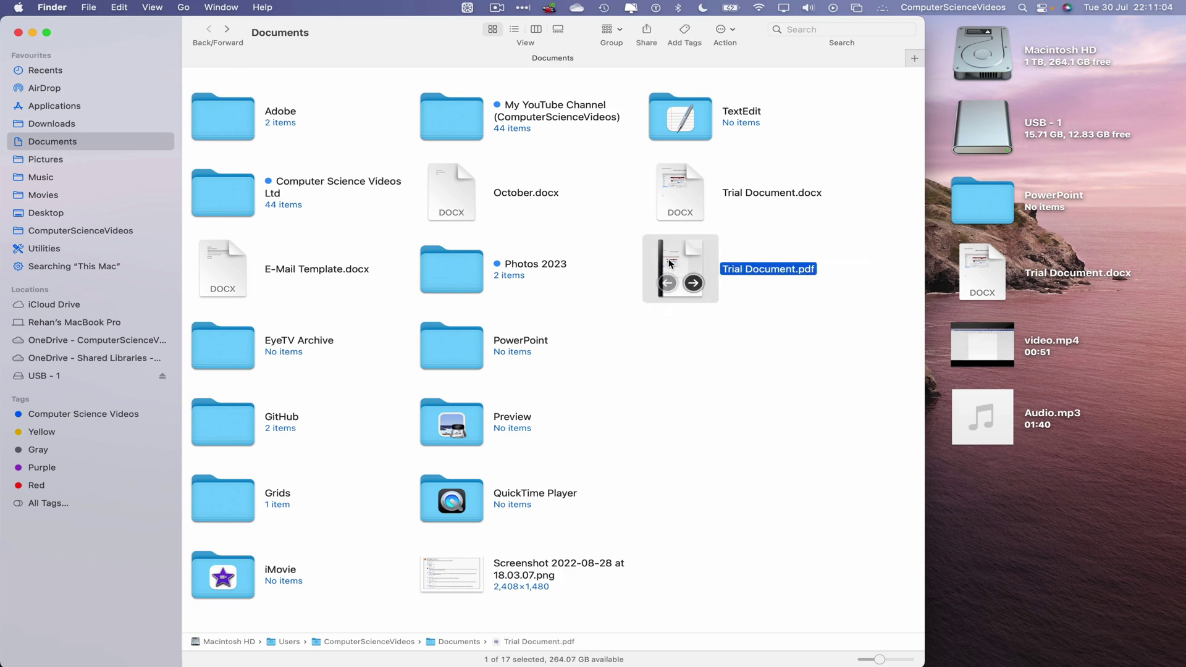
click(1078, 549)
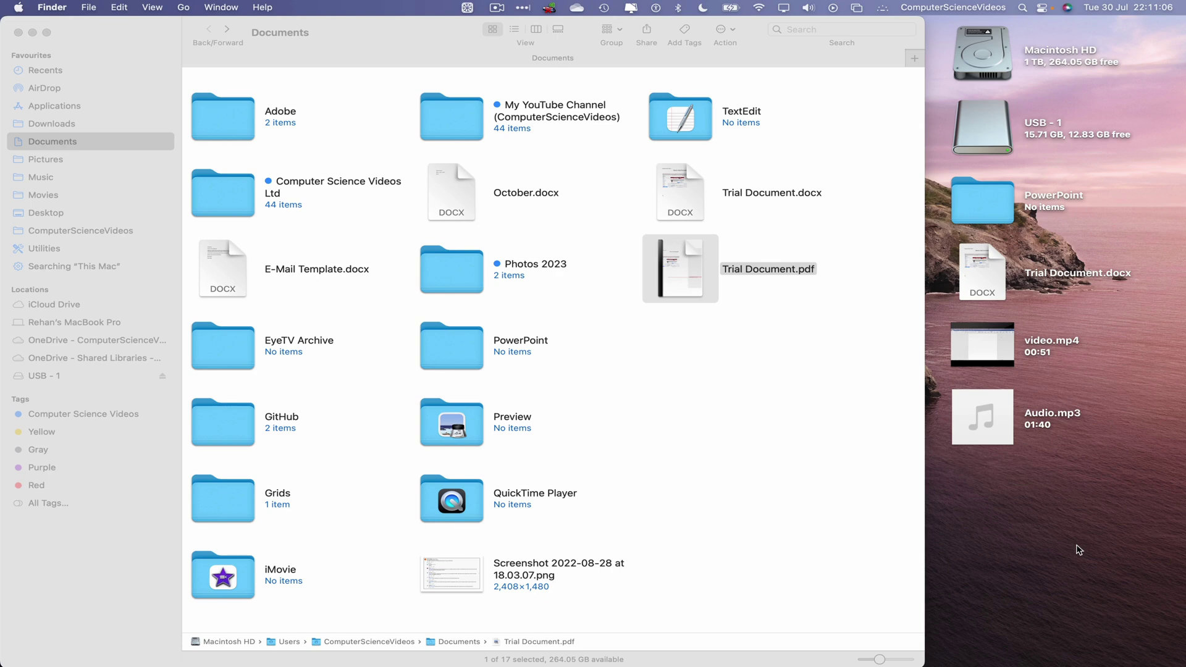
key(super+v)
- Close the Documents window and compress the five desktop items into a 6.8 MB Archive.zip
click(18, 32)
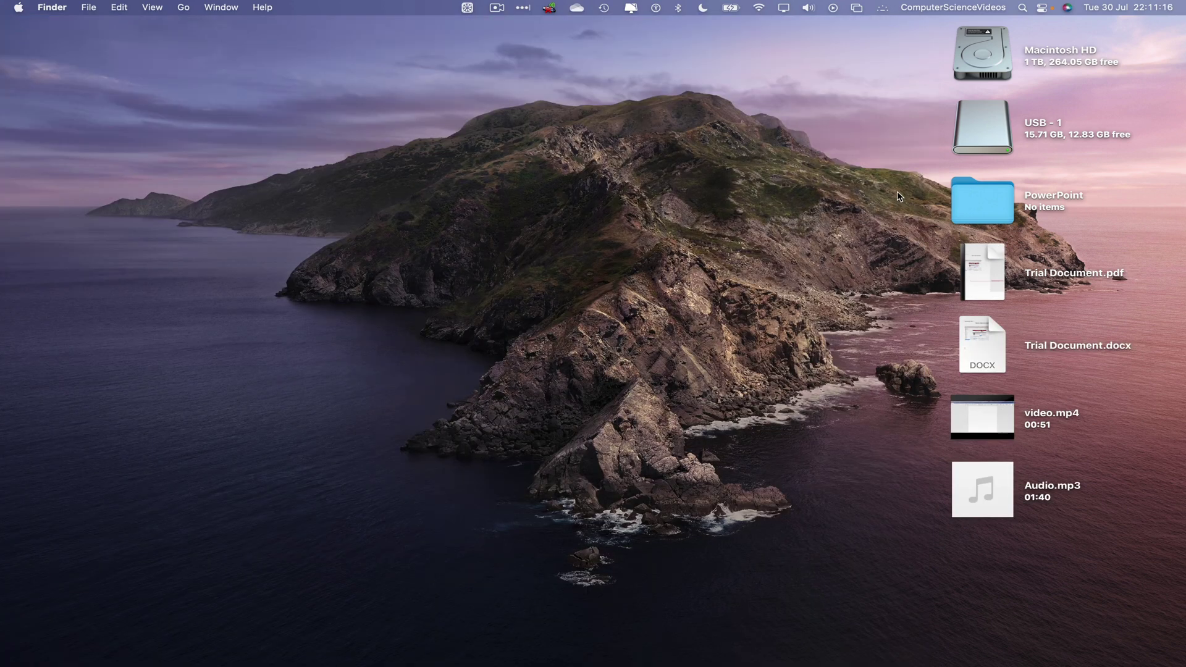
drag(897, 193, 1019, 515)
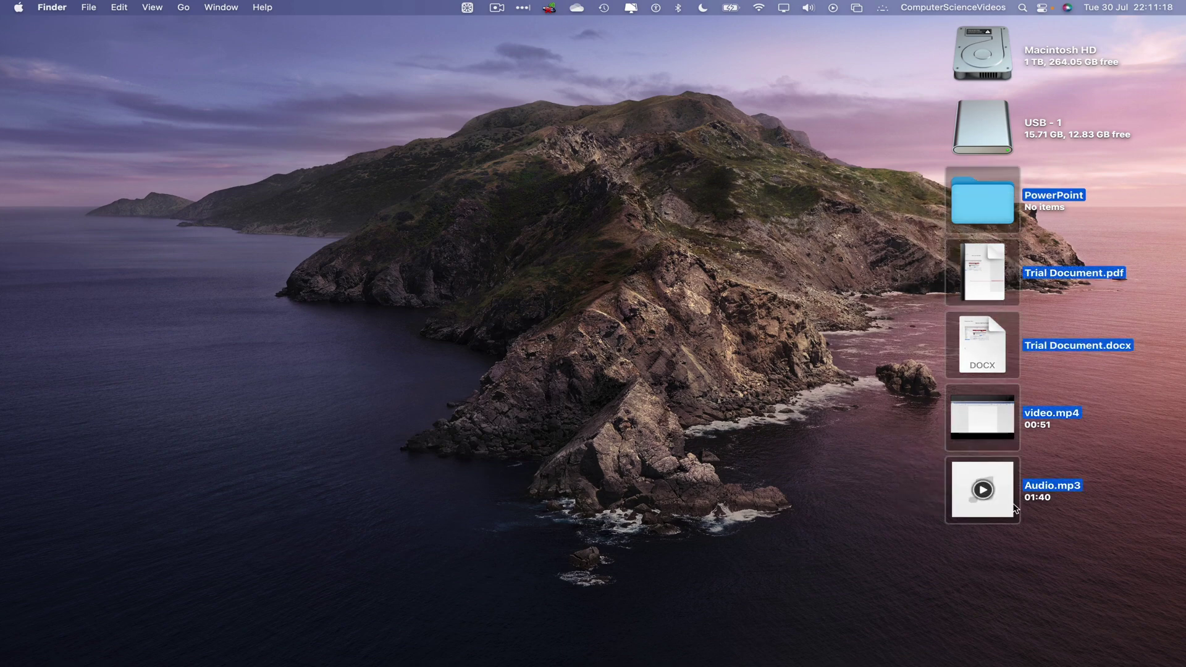
right_click(1013, 393)
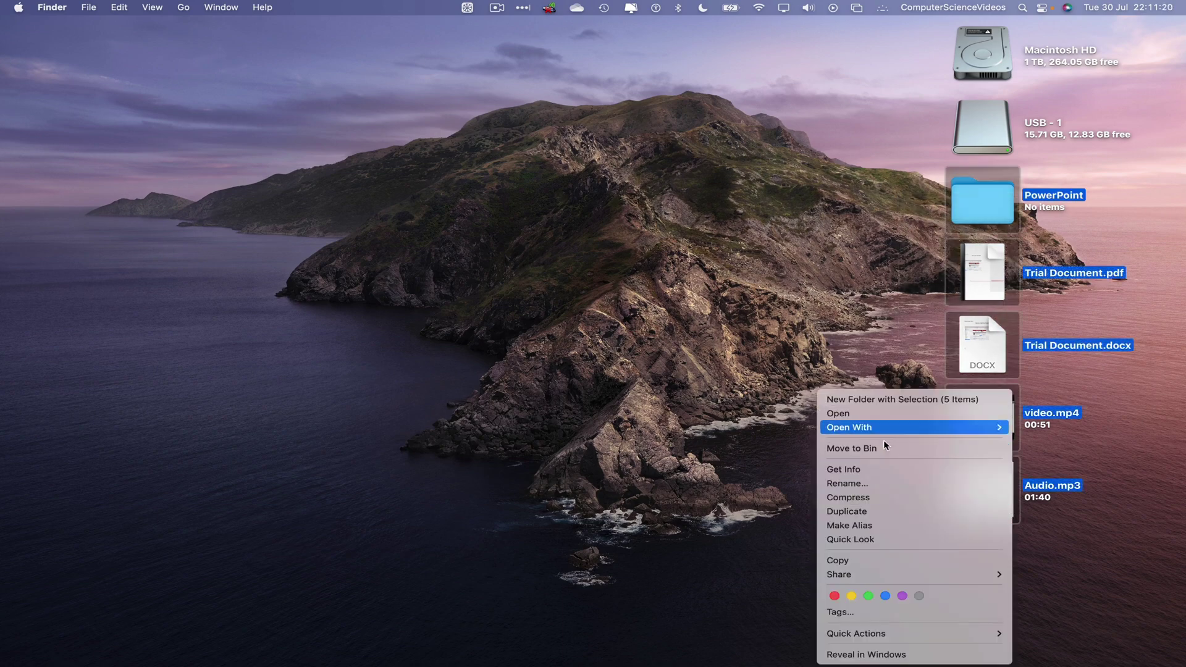
click(870, 499)
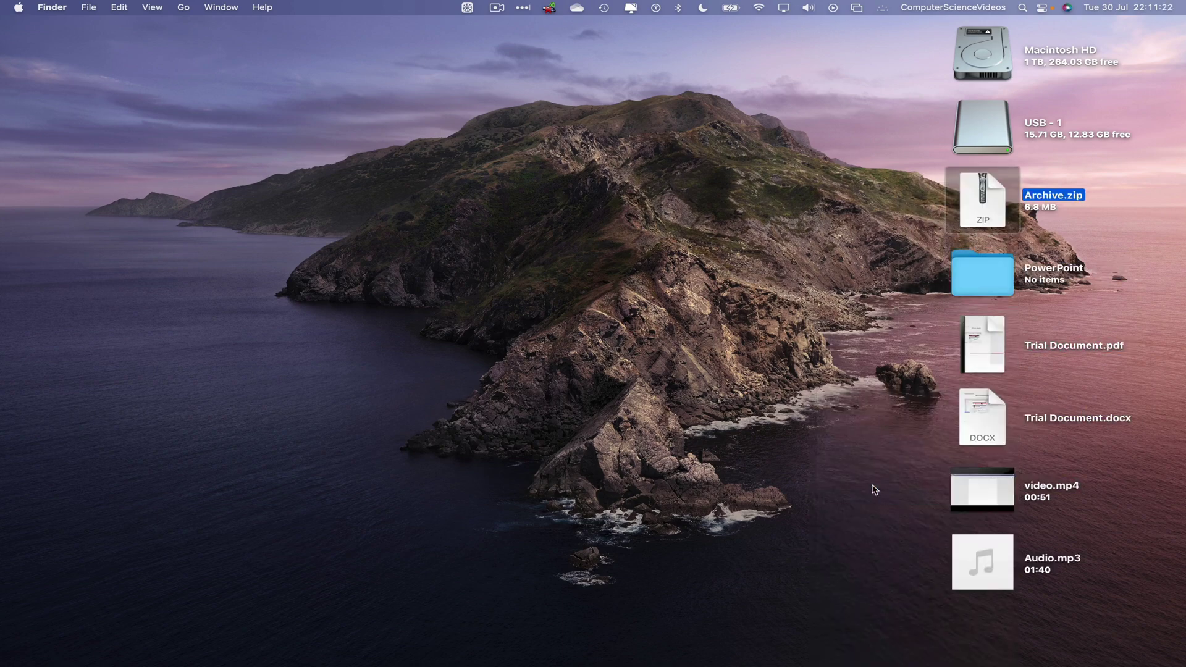
click(1099, 166)
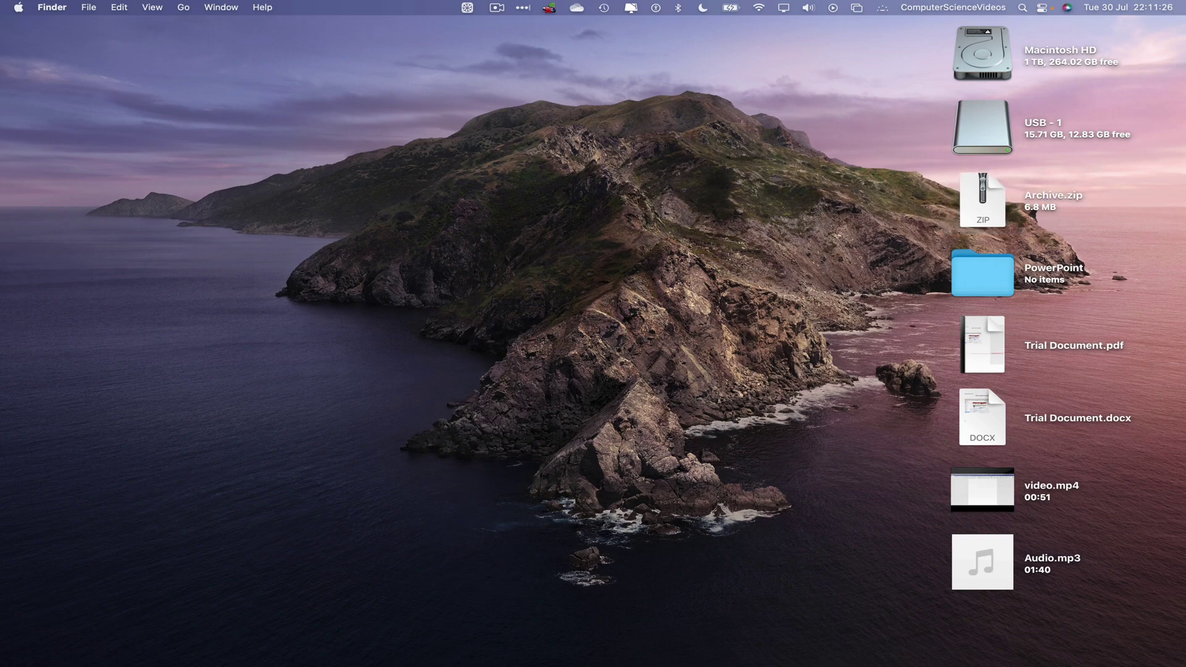
- Open USB - 1 and paste a copy of Archive.zip onto it
click(1078, 653)
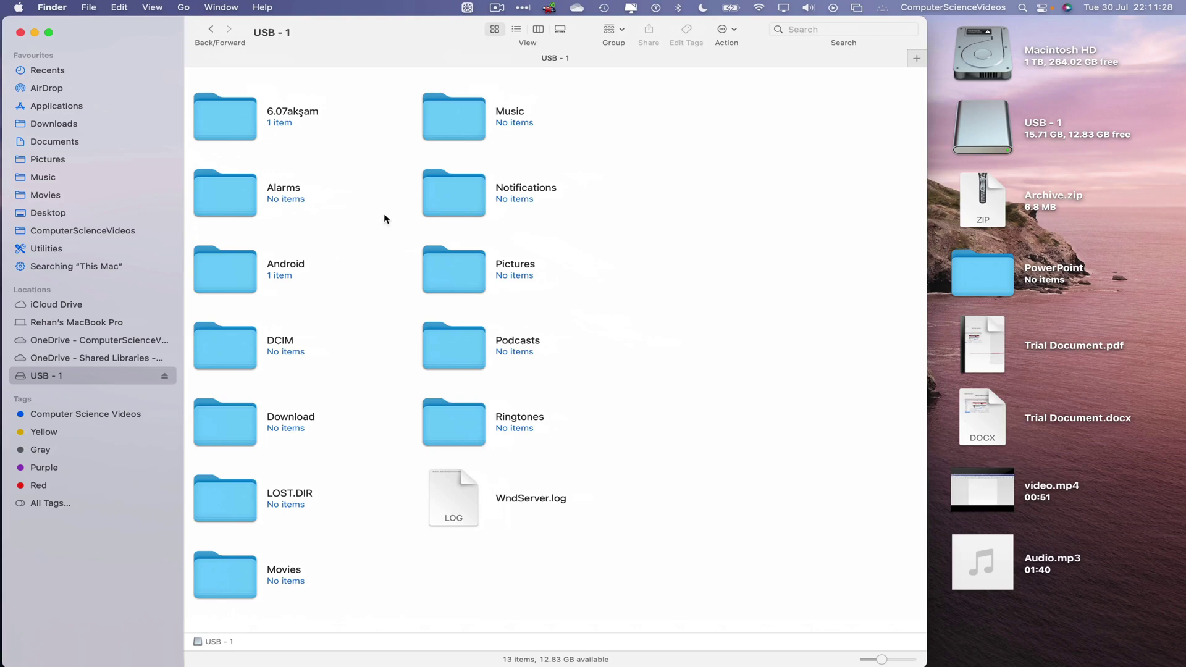
right_click(983, 202)
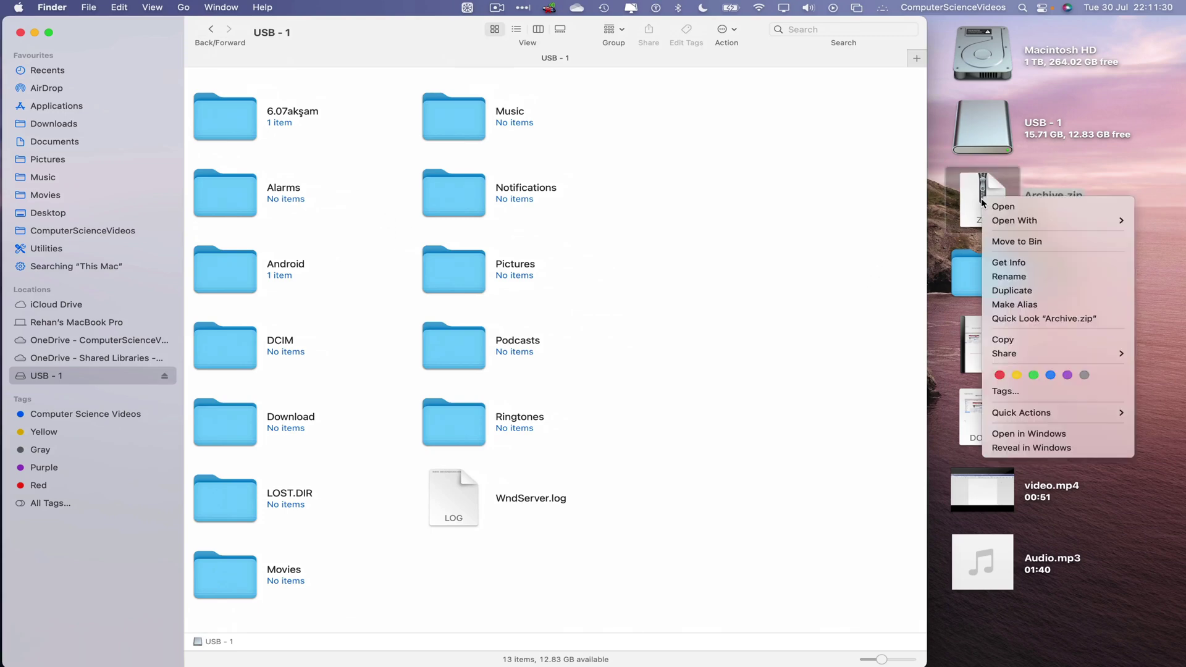
click(1014, 340)
key(super+v)
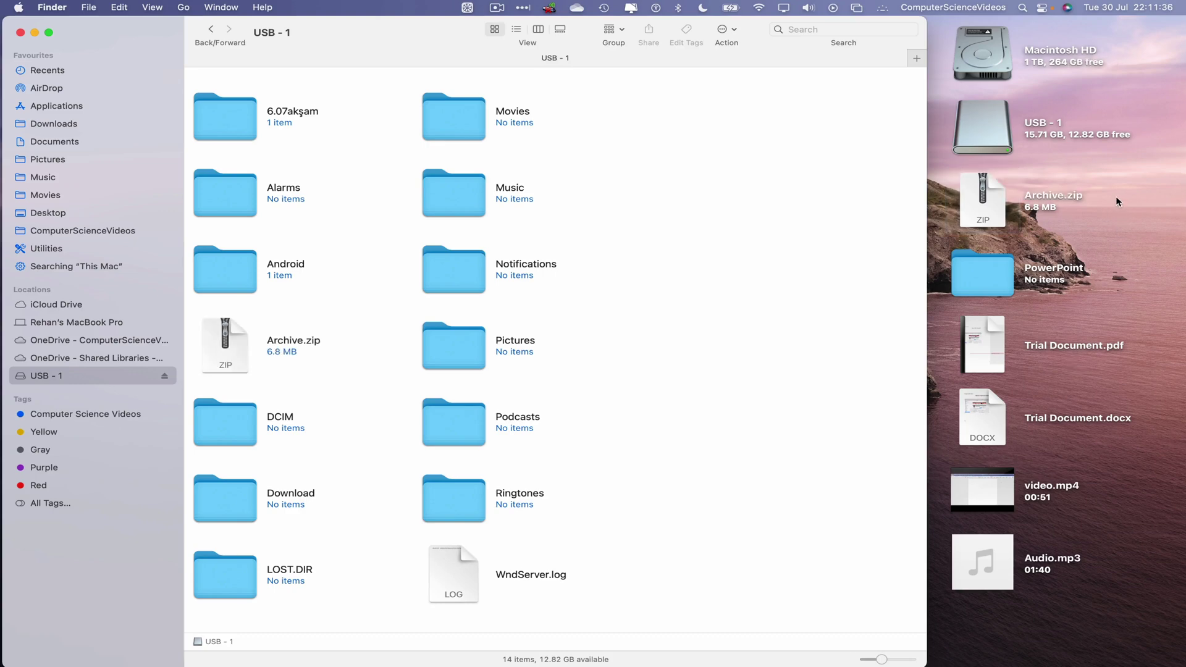
- Move the six desktop items to the Bin and permanently empty the Bin
drag(1115, 197, 986, 544)
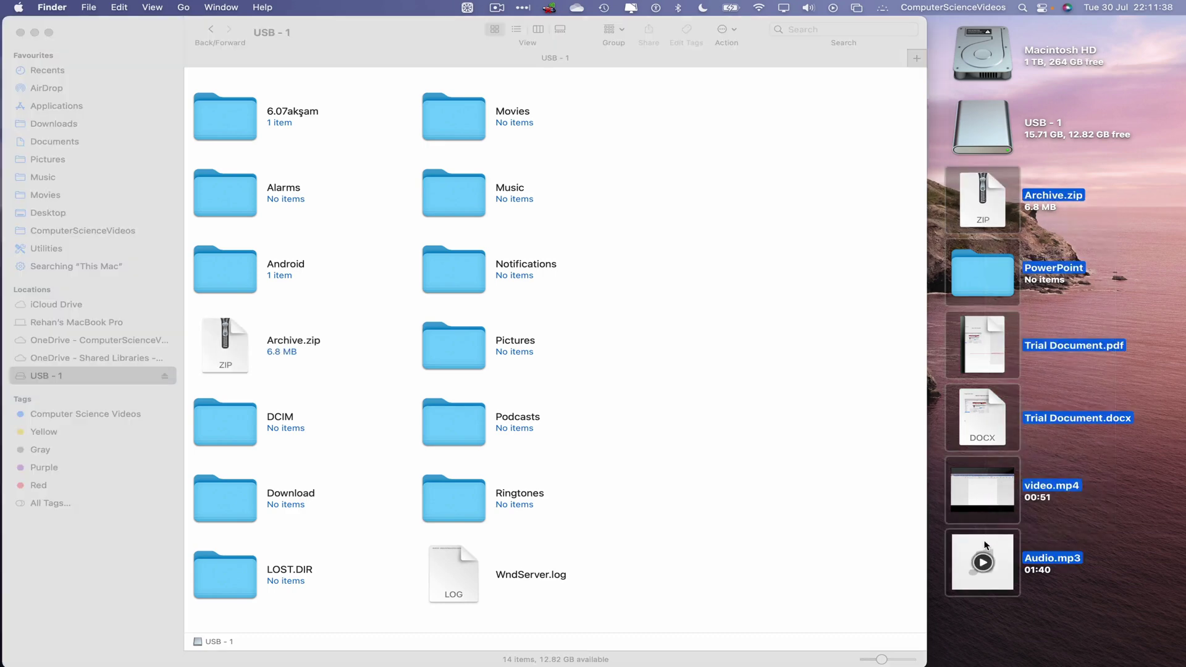
key(super+BackSpace)
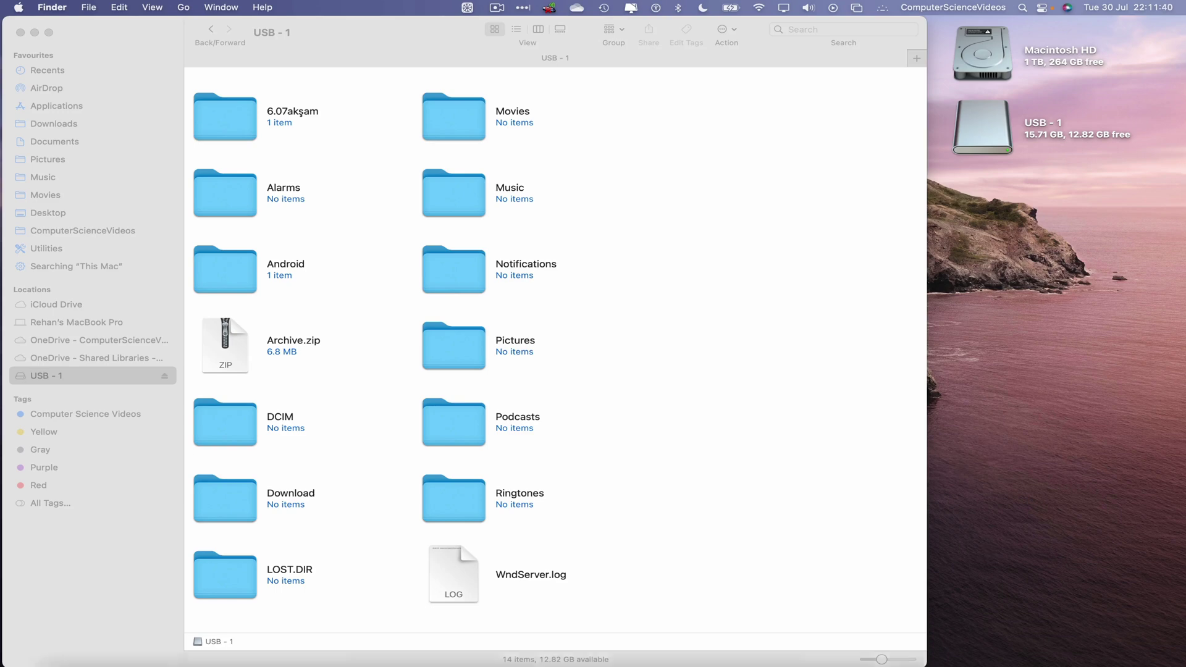
right_click(1125, 641)
click(1139, 596)
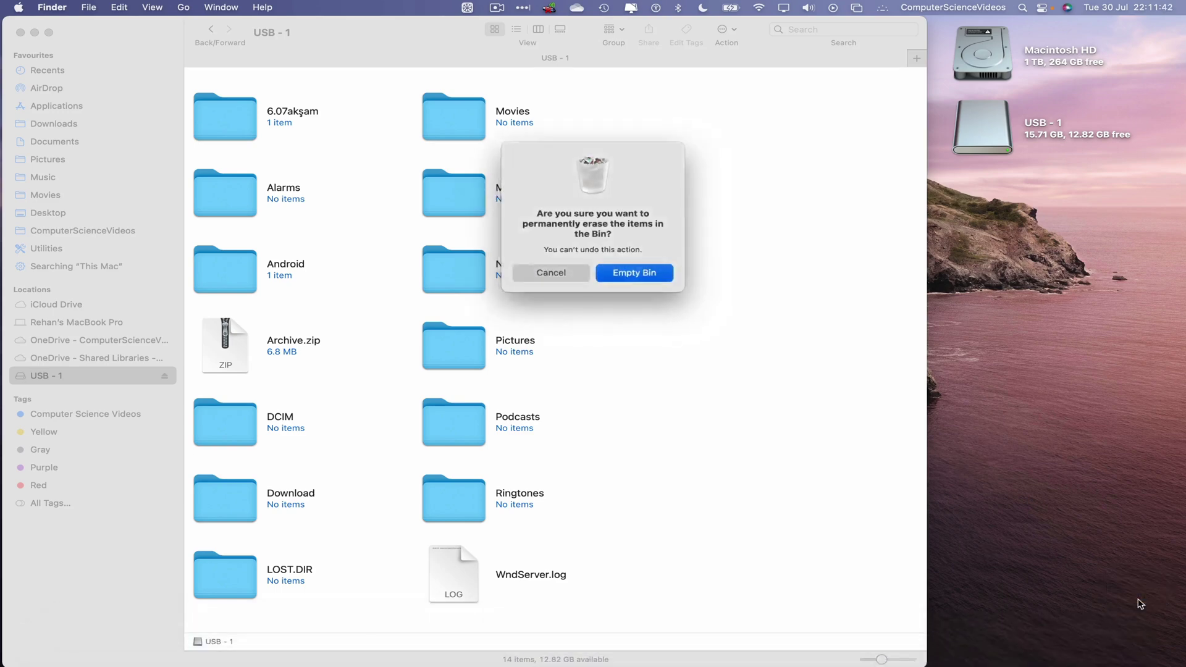
key(Return)
click(823, 398)
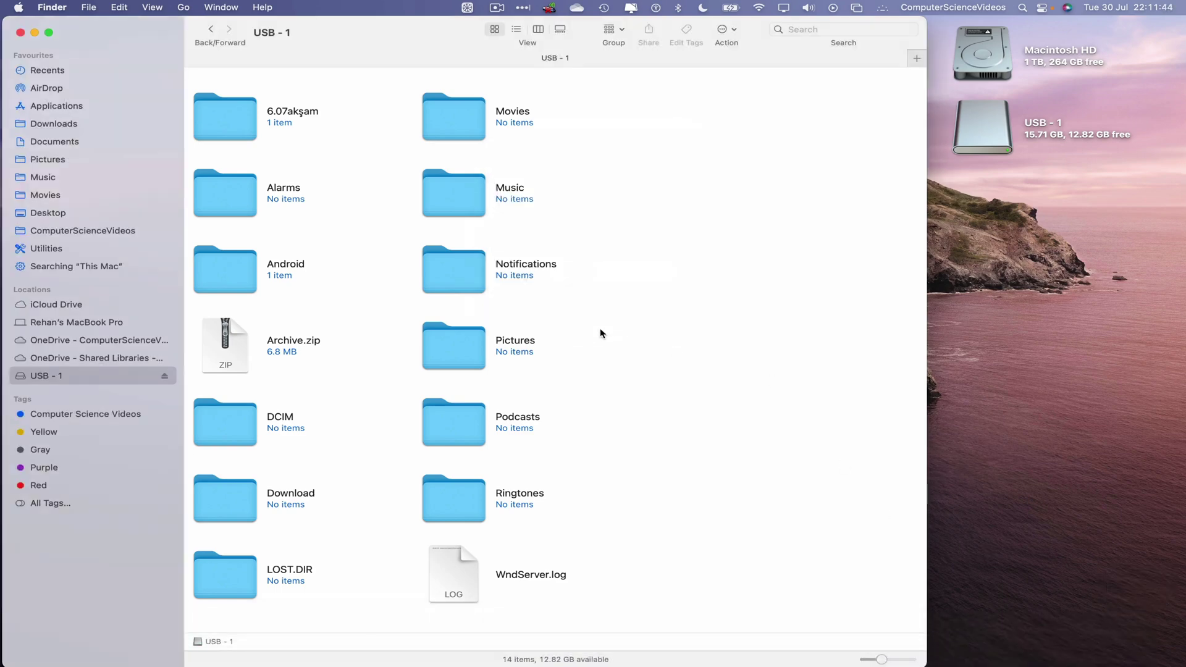
- Unzip Archive.zip on USB - 1, open the Archive folder, and select its five items
double_click(233, 341)
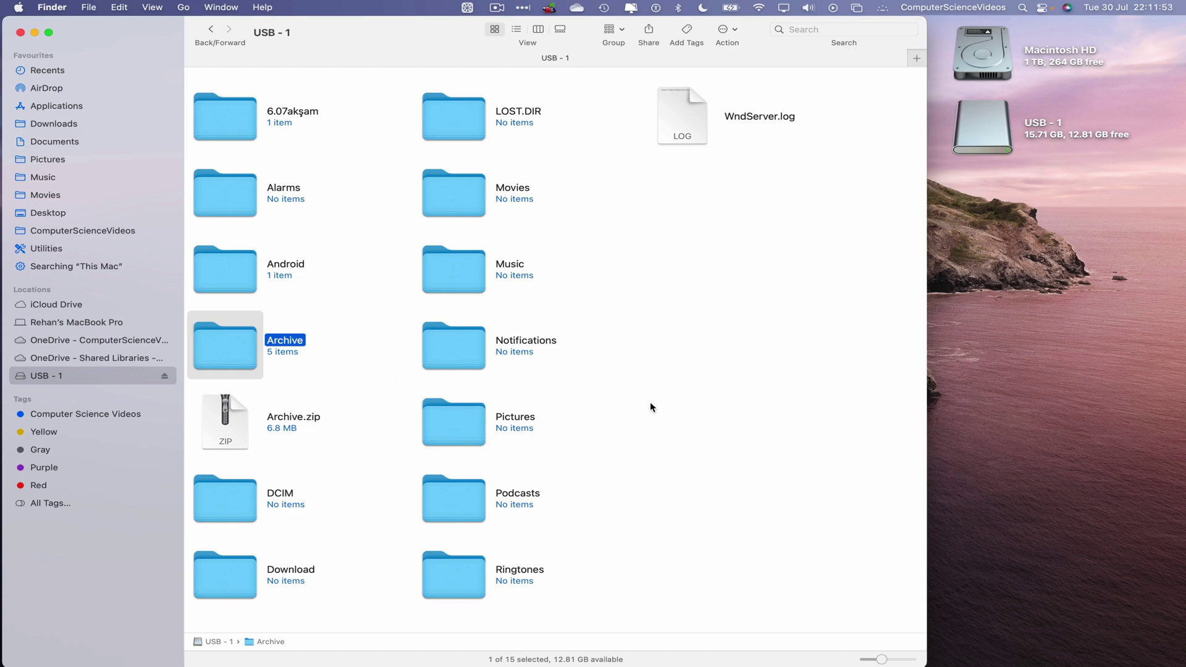
double_click(220, 344)
drag(452, 468, 245, 97)
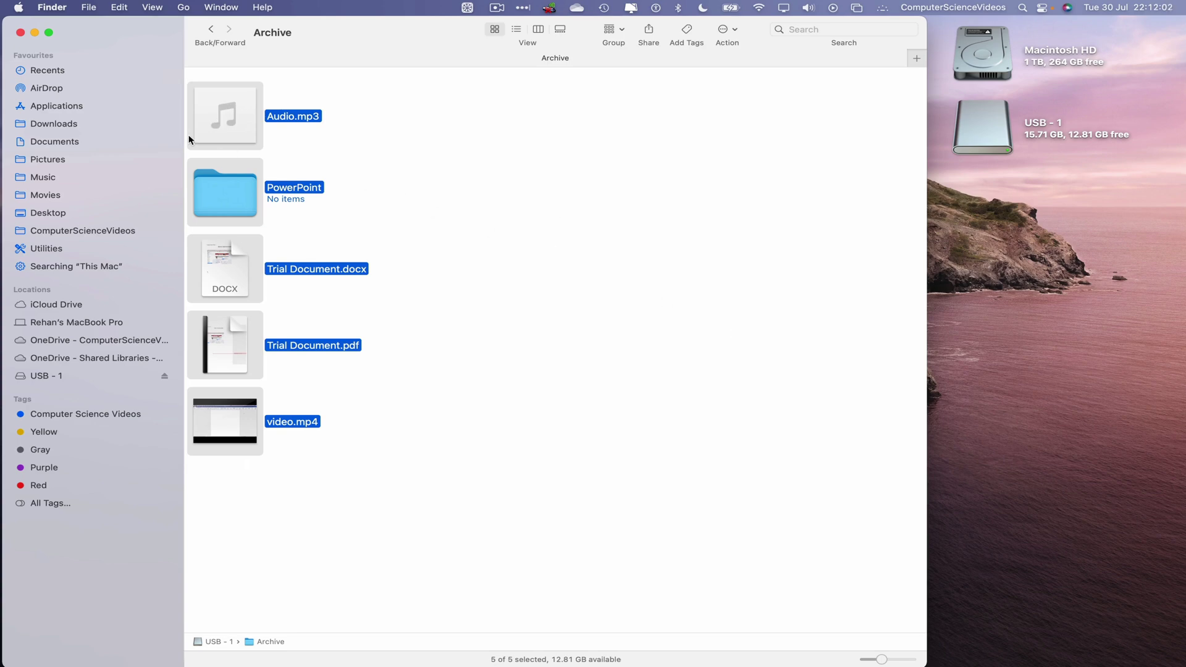
- Close the Archive window and eject USB - 1 from its desktop icon
click(21, 33)
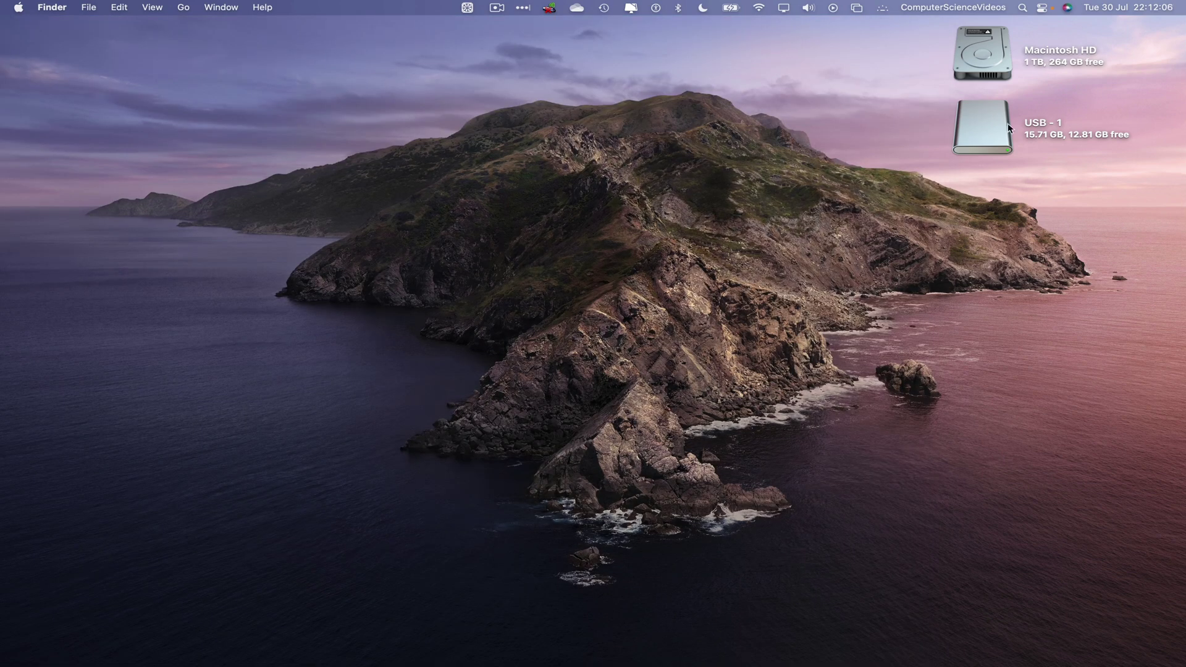
right_click(974, 120)
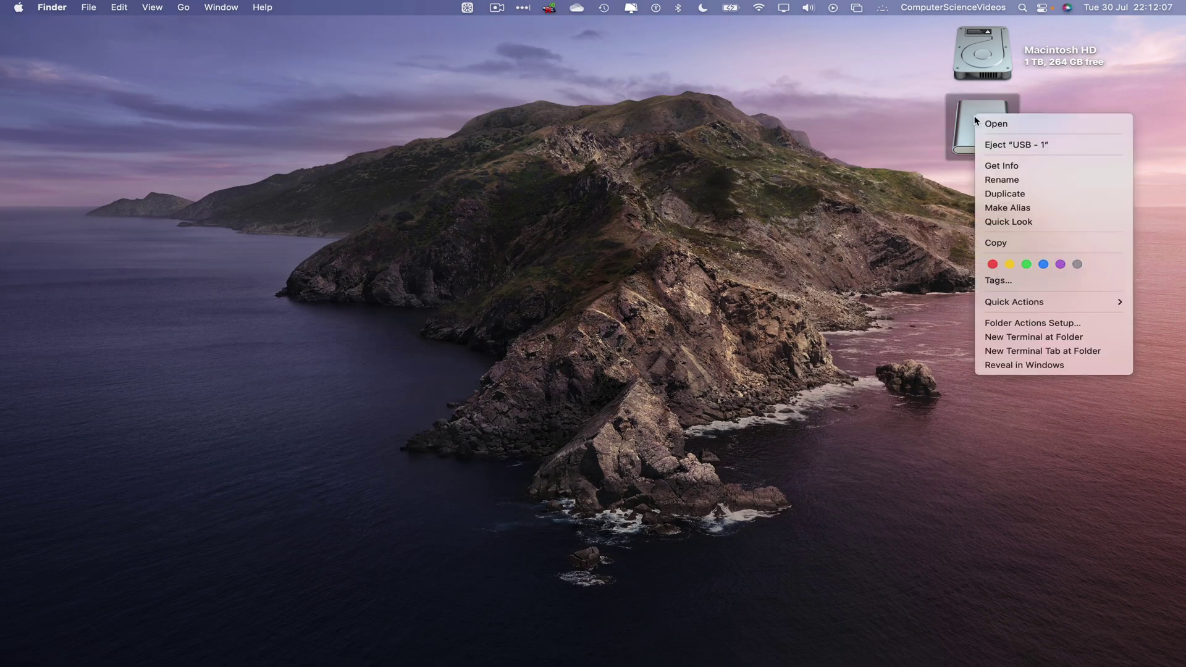
click(1021, 146)
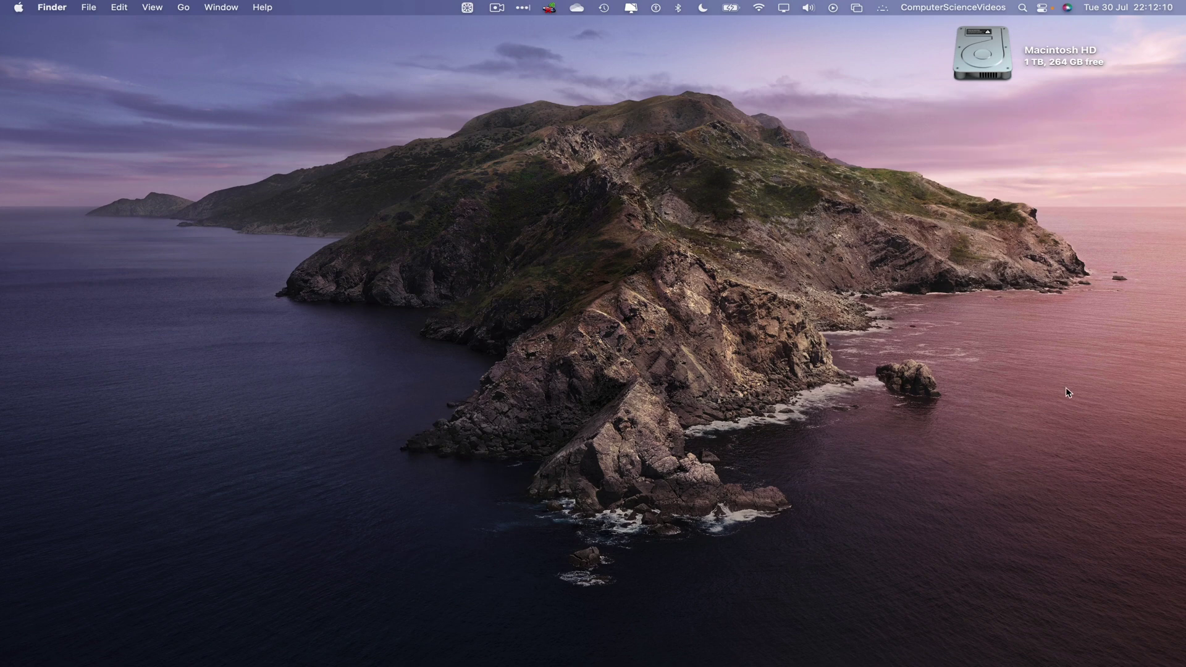